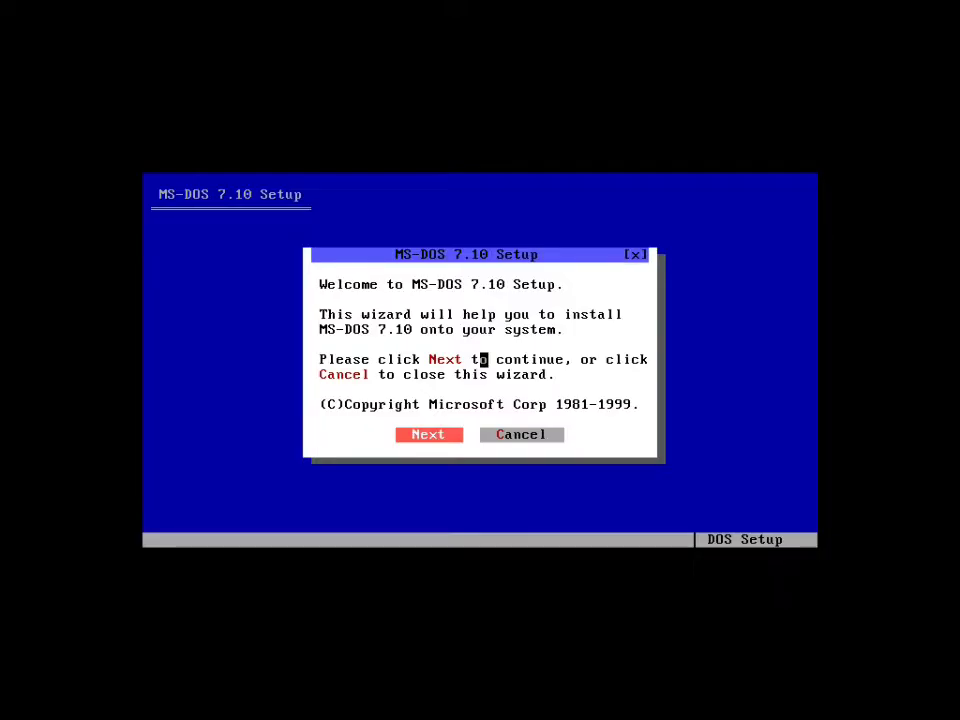
Step: Begin the MS-DOS 7.10 setup, agree to the licence and proceed through the partition check
key(Return)
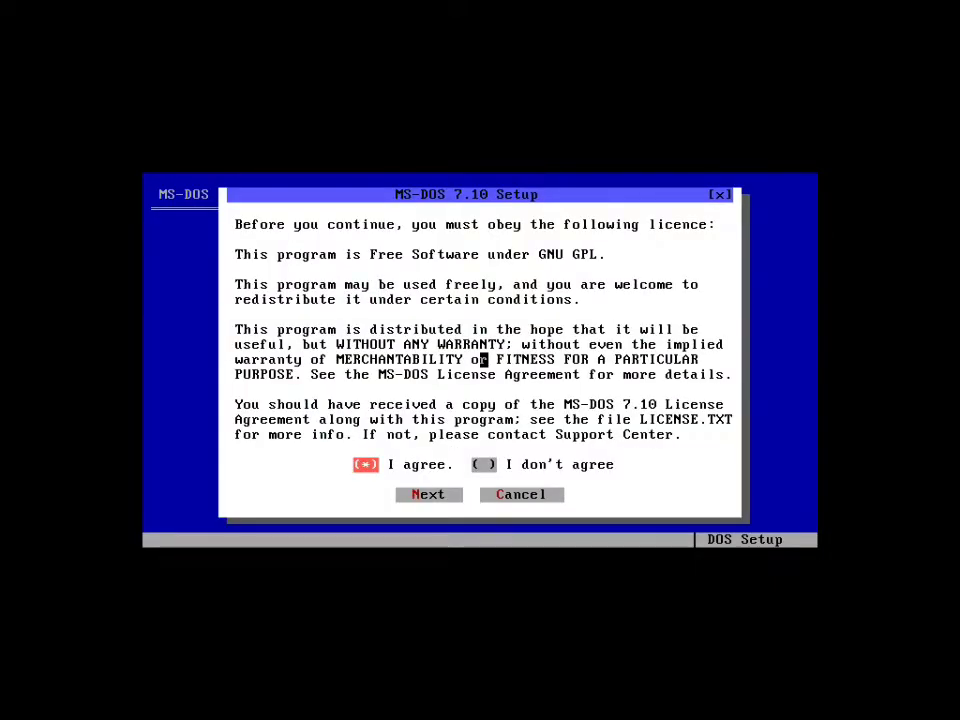
key(Tab)
key(Return)
key(Return)
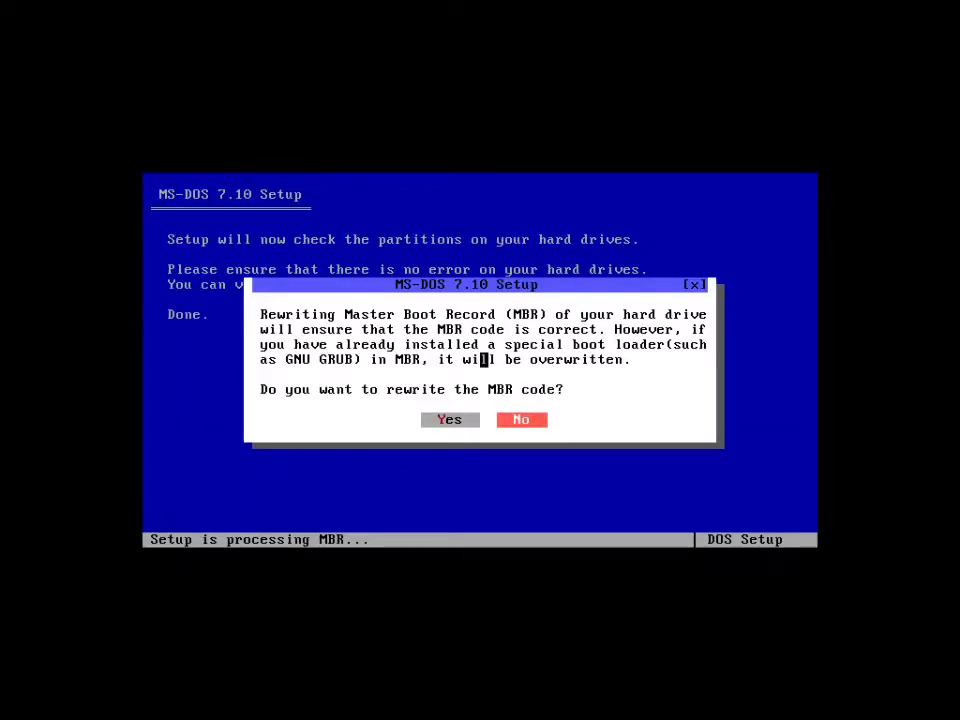
Step: Decline rewriting the MBR code and create C:\DOS71 as the installation directory
key(Return)
key(Tab)
key(Return)
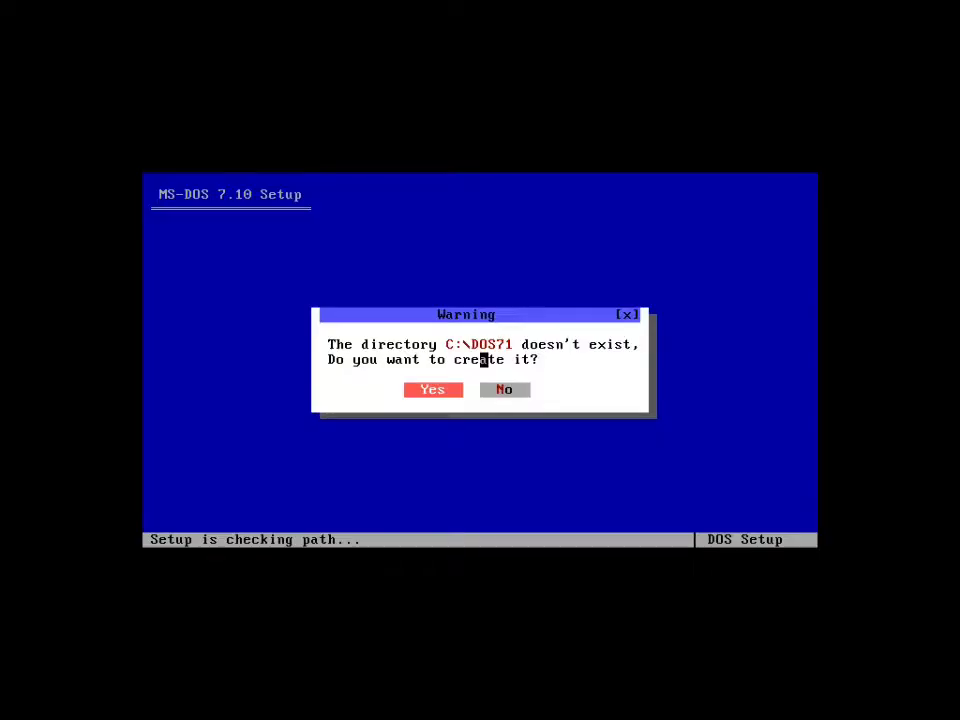
key(Return)
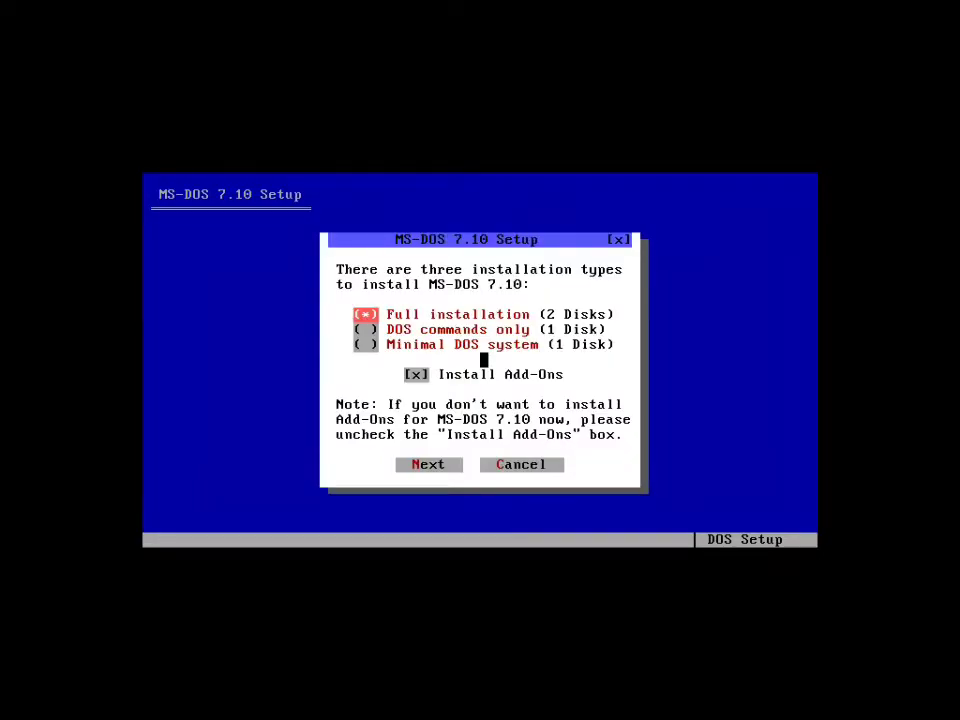
Step: Choose Full installation with Install Add-Ons unchecked and continue the setup
key(Down)
key(Down)
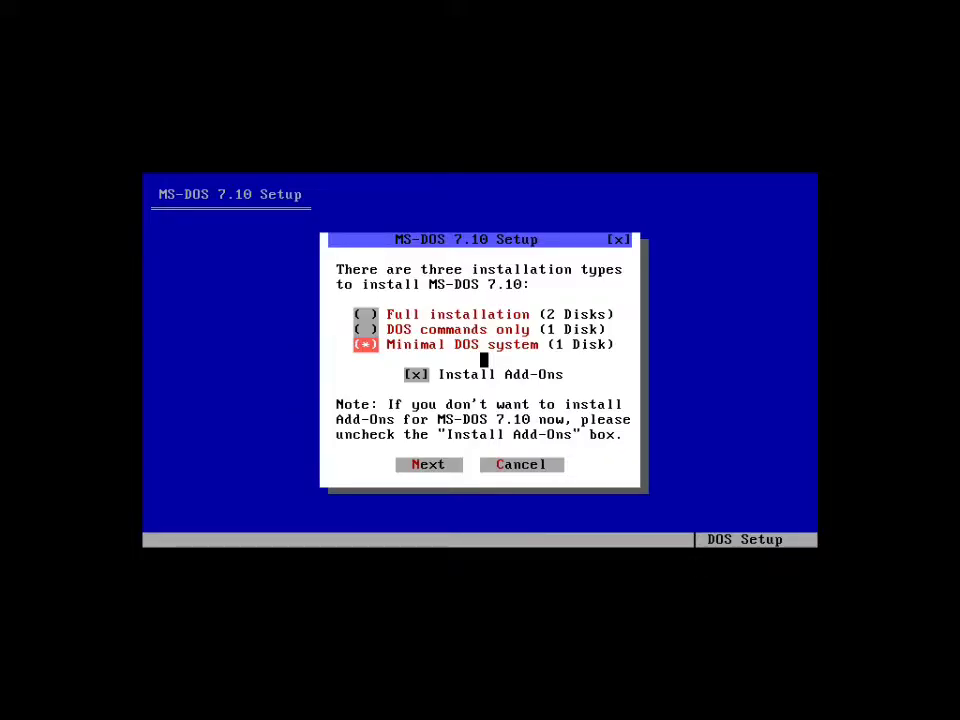
key(Tab)
key(shift+Tab)
key(Up)
key(Up)
key(space)
key(Down)
key(Down)
key(Tab)
key(Tab)
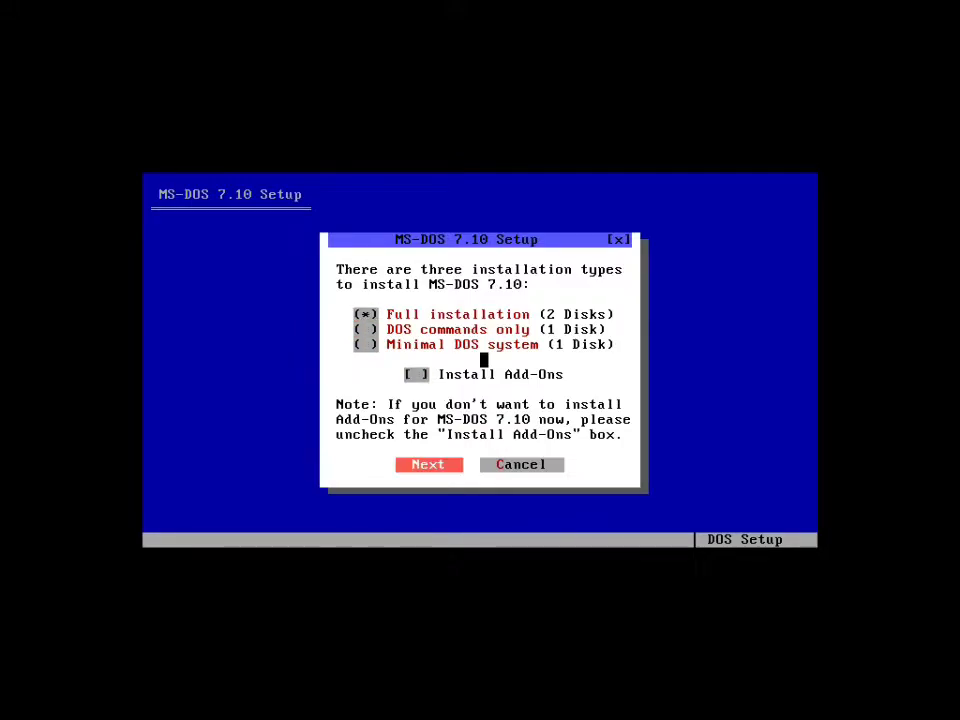
key(Return)
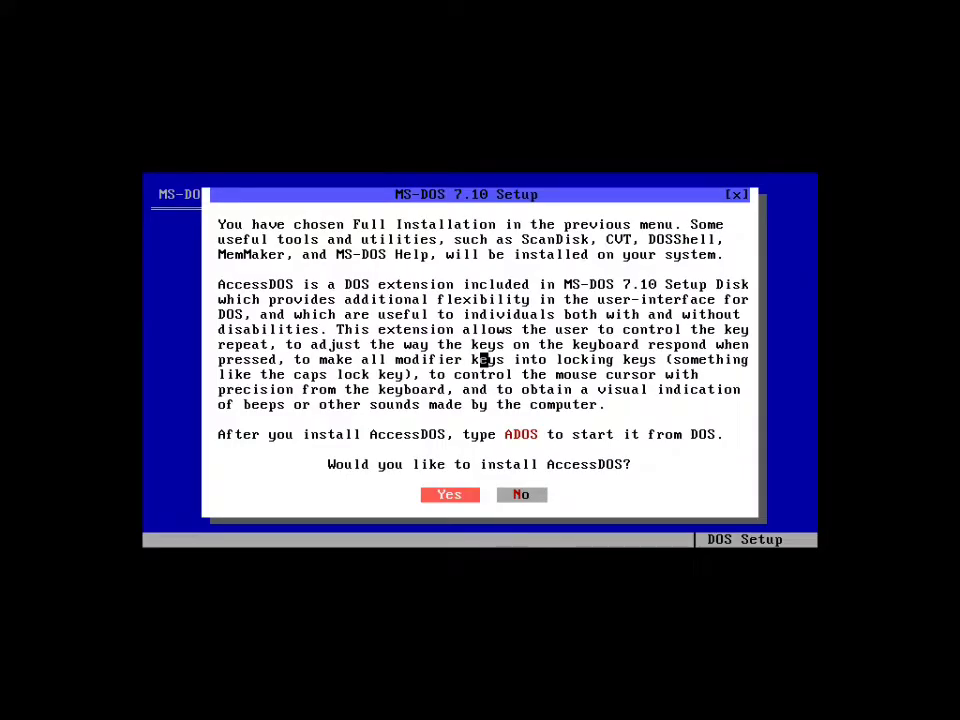
Step: Decline installing AccessDOS and start the full MS-DOS 7.10 installation to C:\DOS71
key(Tab)
key(Return)
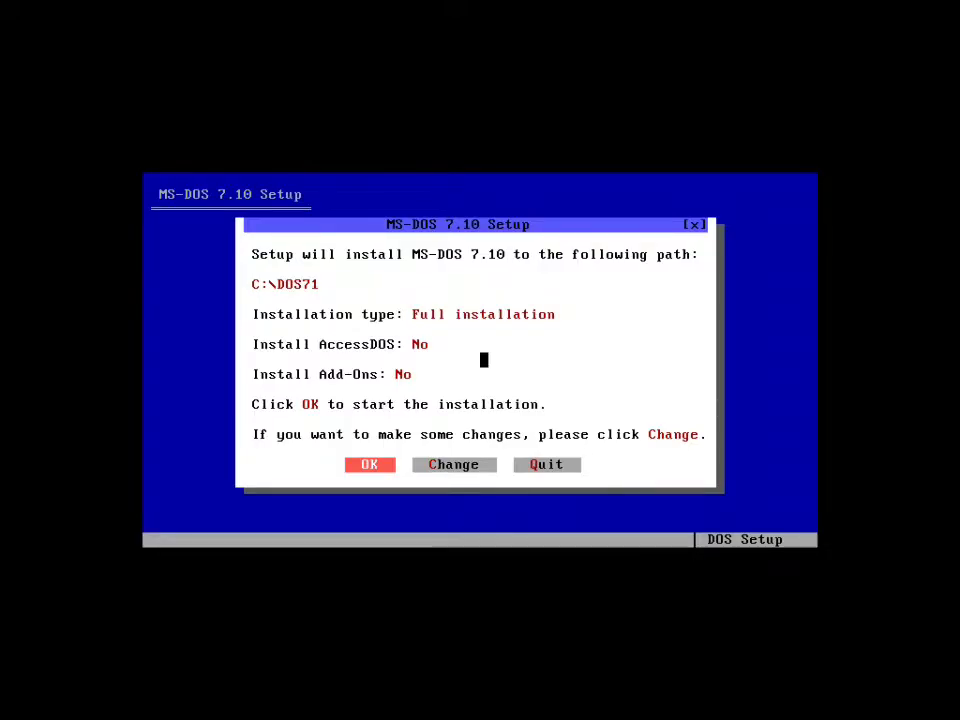
key(Return)
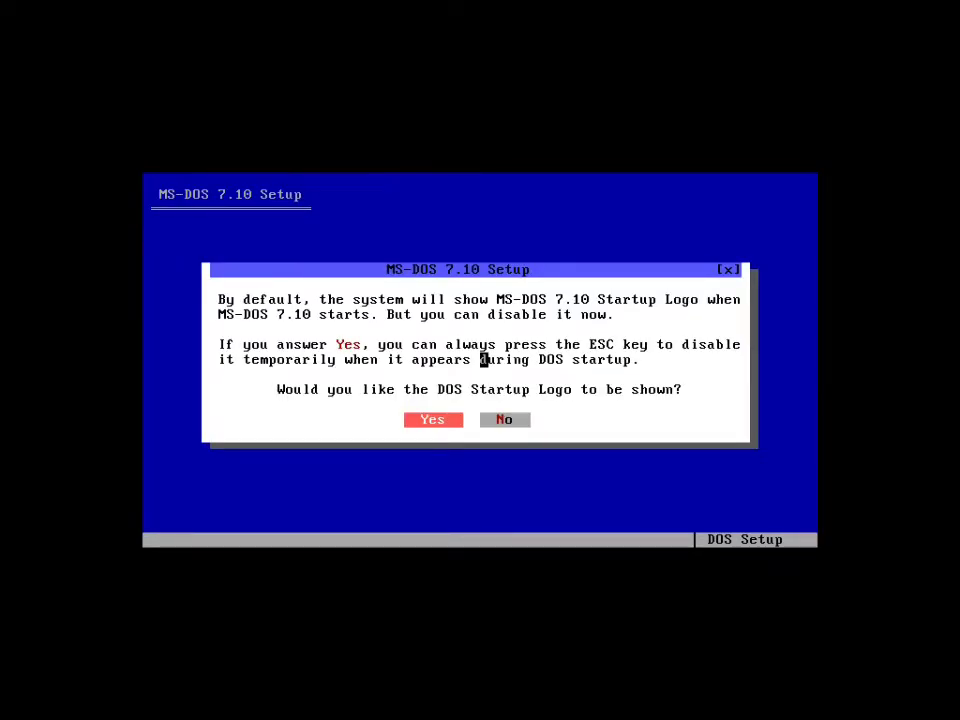
Step: Configure startup with the logo shown, no startup log, direct disk write access enabled and EMM386 providing UMB memory
key(Return)
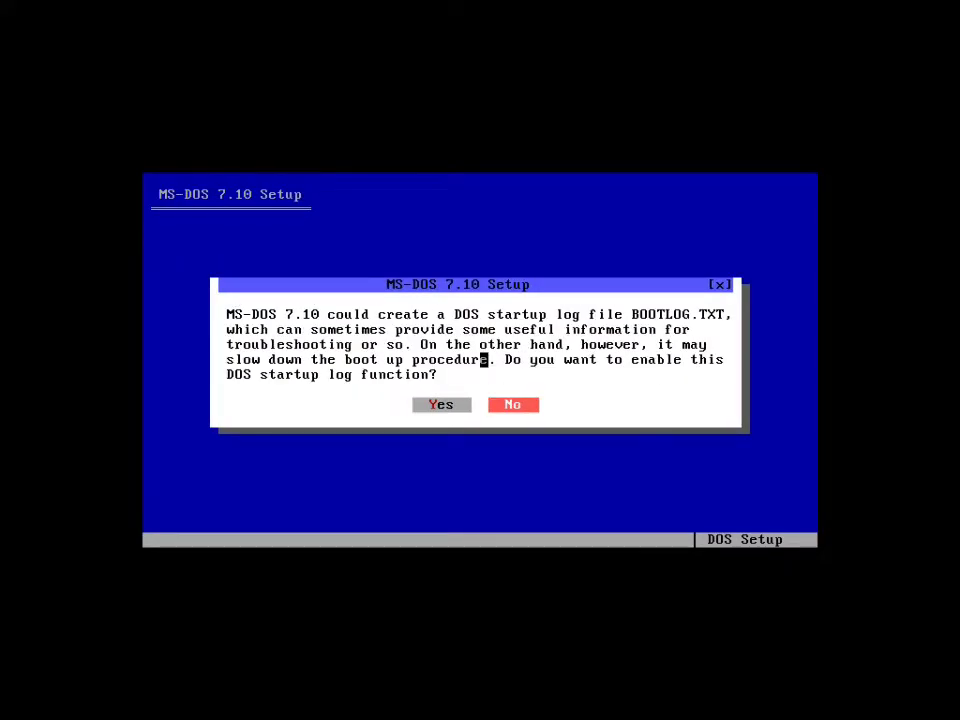
key(Return)
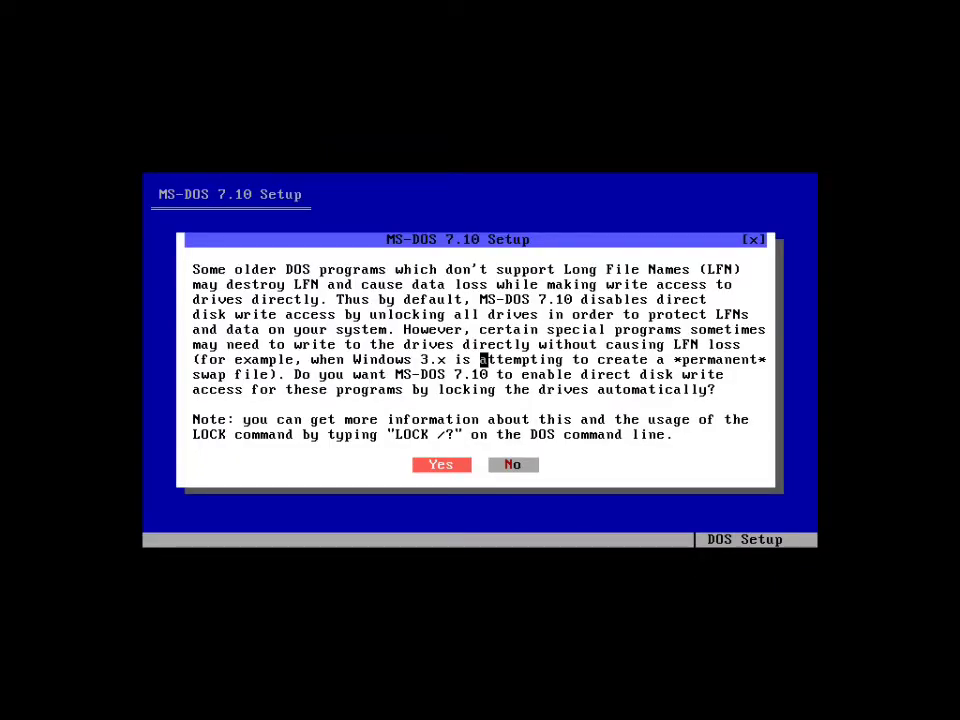
key(Return)
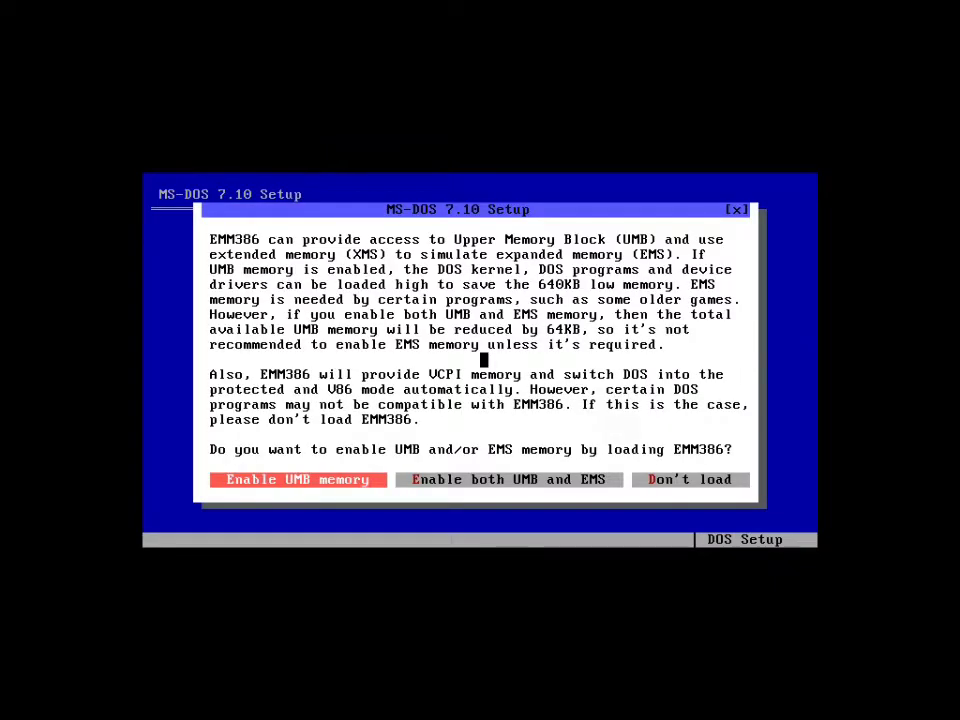
key(Return)
key(Return)
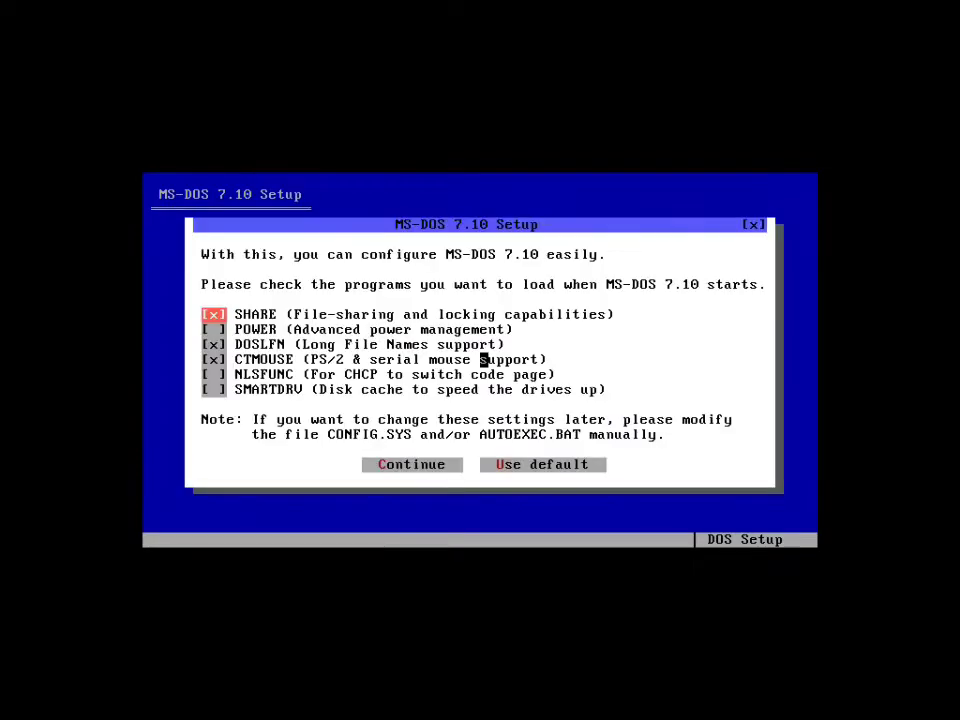
Step: Accept SHARE, DOSLFN and CTMOUSE as the programs loaded when MS-DOS 7.10 starts
key(Down)
key(Down)
key(Down)
key(Down)
key(Down)
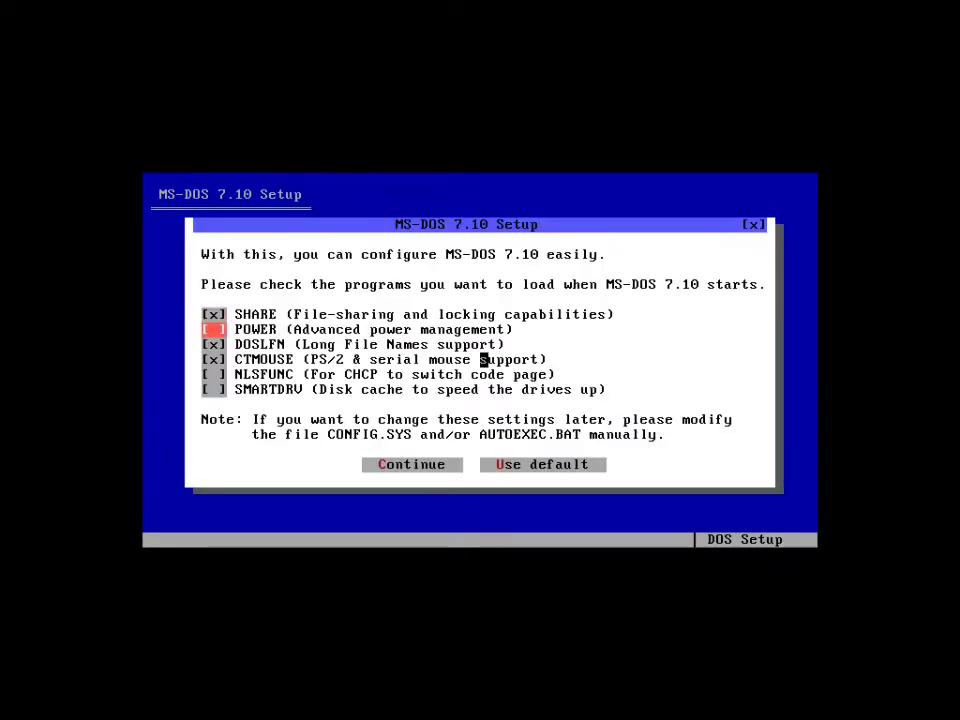
key(Tab)
key(Return)
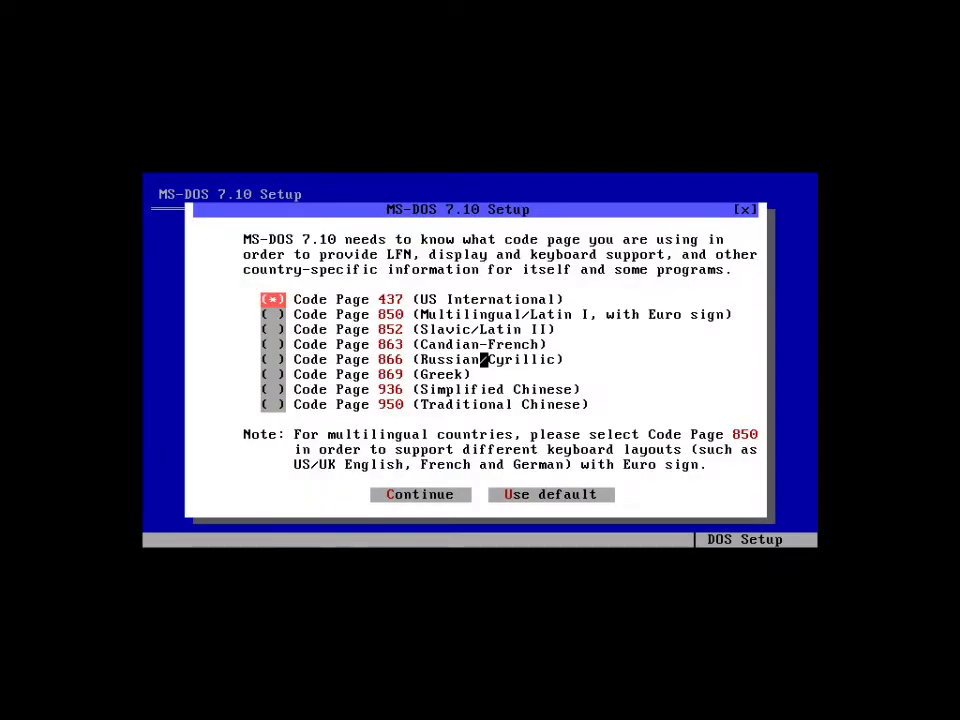
Step: Keep Code Page 437 (US International) as the code page and continue the setup
key(Down)
key(Down)
key(Down)
key(Down)
key(Down)
key(Down)
key(Down)
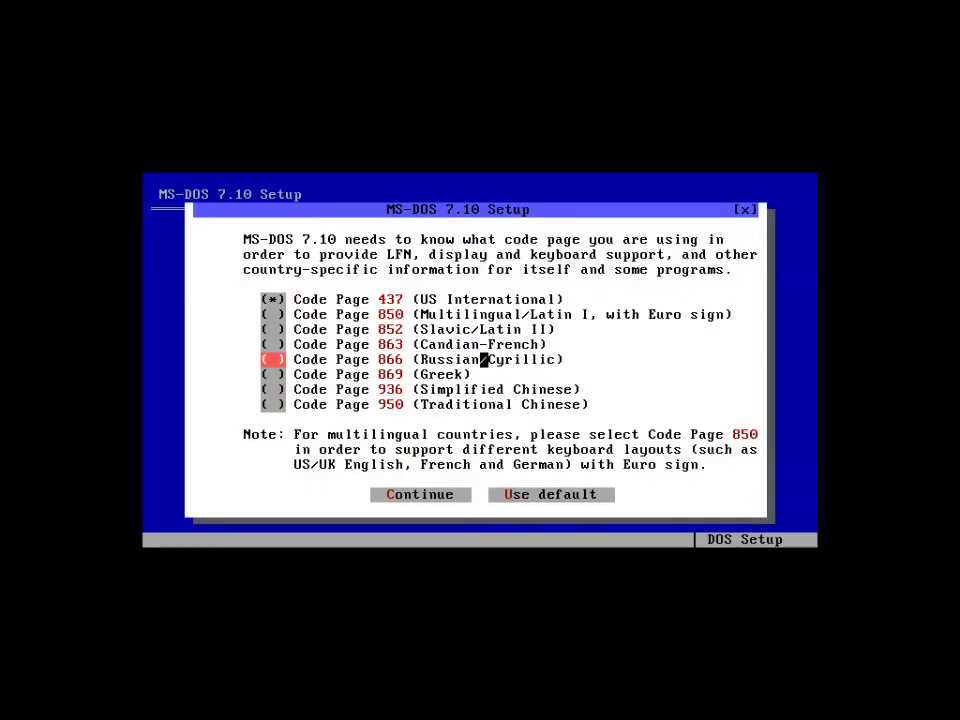
key(Tab)
key(Return)
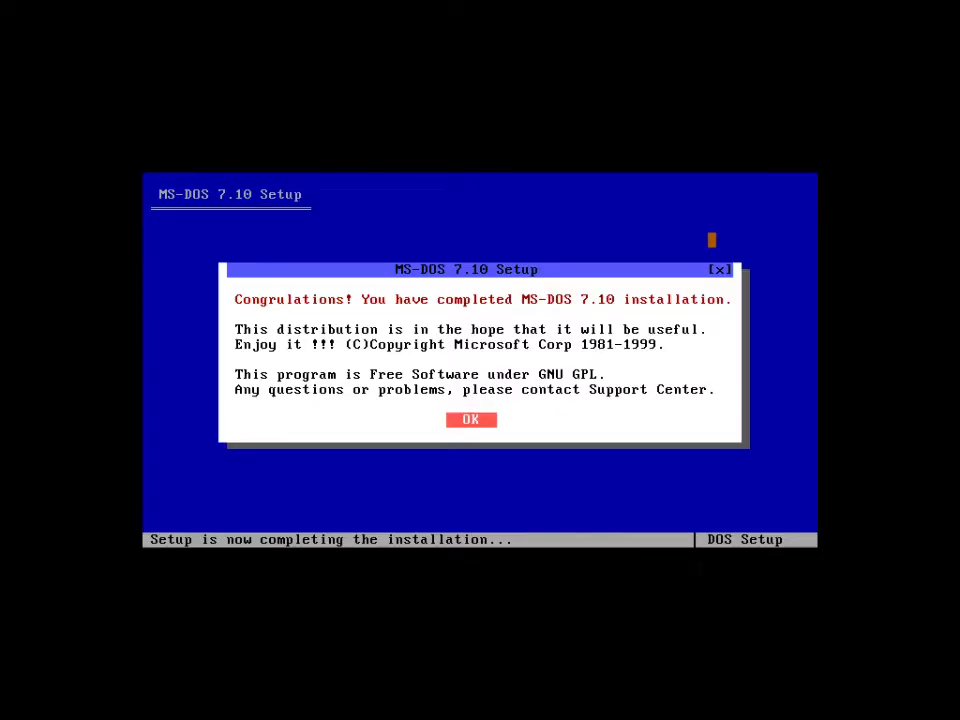
Step: Finish the MS-DOS 7.10 installation and reboot the system
key(Return)
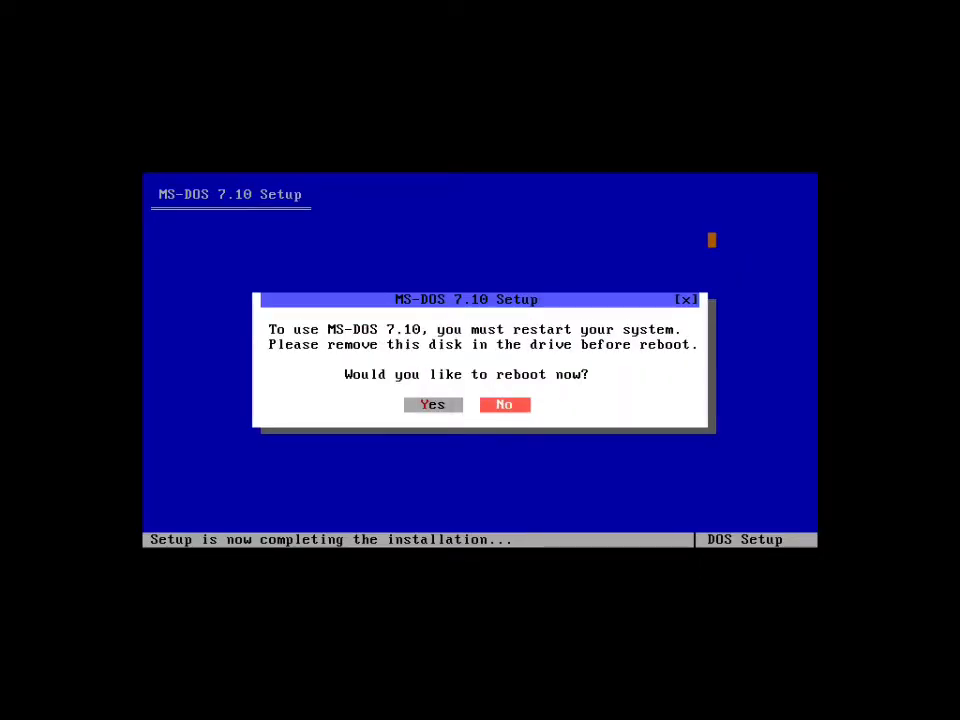
key(Left)
key(Return)
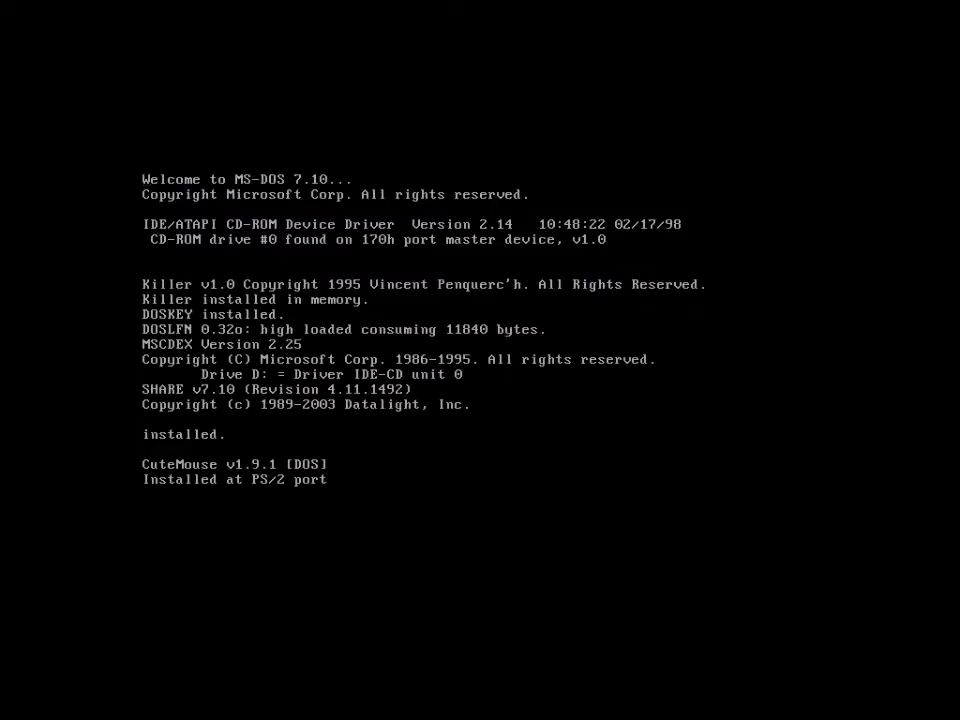
Step: Switch to drive A: and list the files on the floppy disk
text(A:)
key(Return)
text(dir)
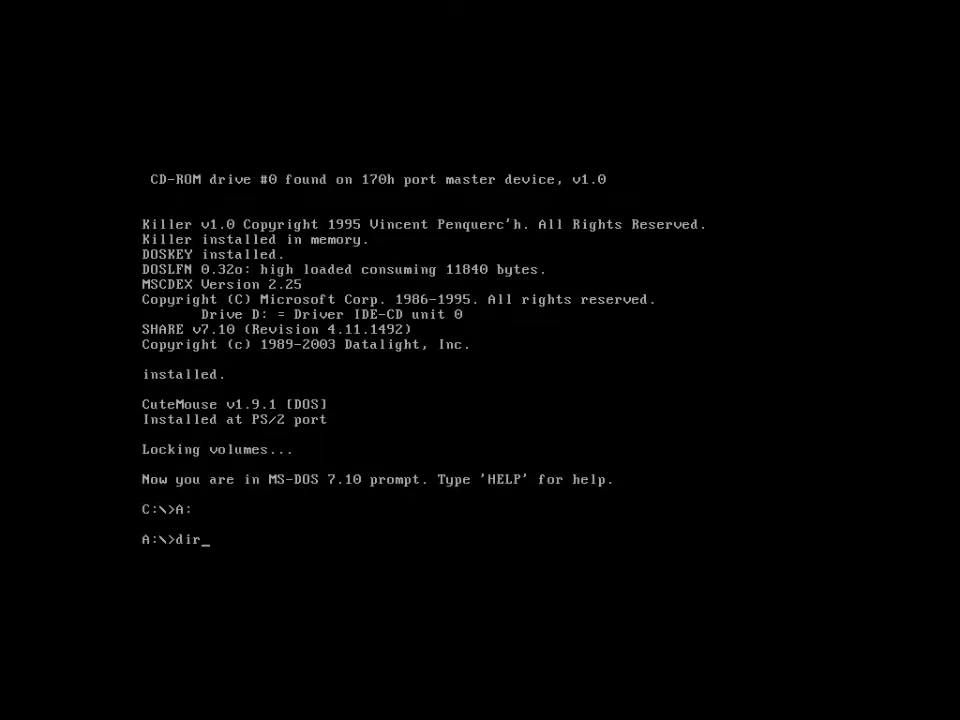
key(Return)
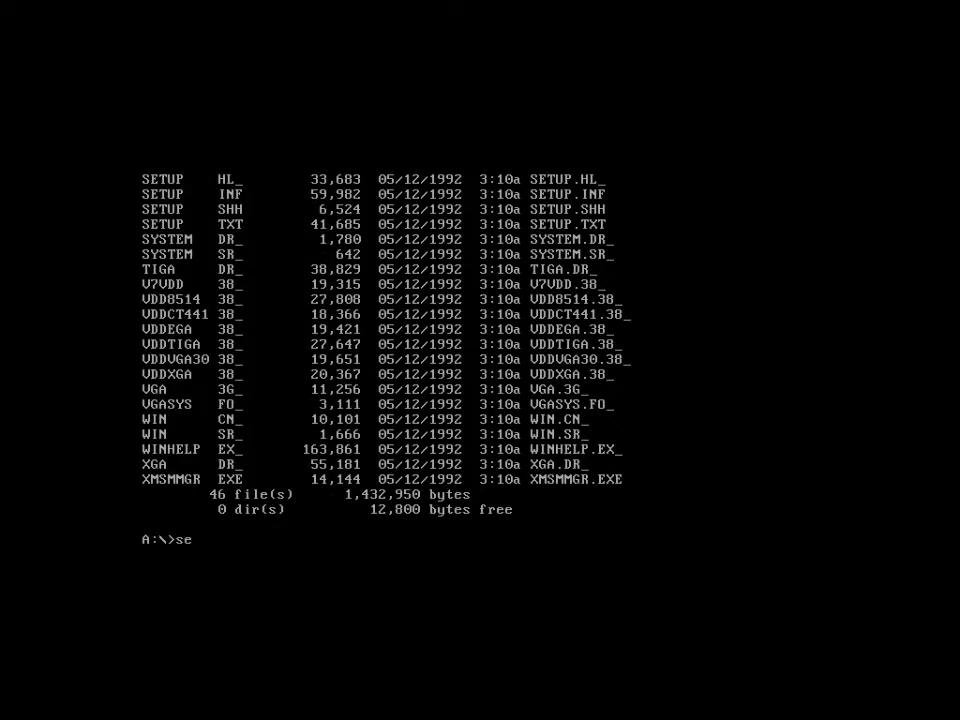
Step: Run the Windows 3.1 setup from drive A: with Express Setup and continue the copying with Disk #2
key(Return)
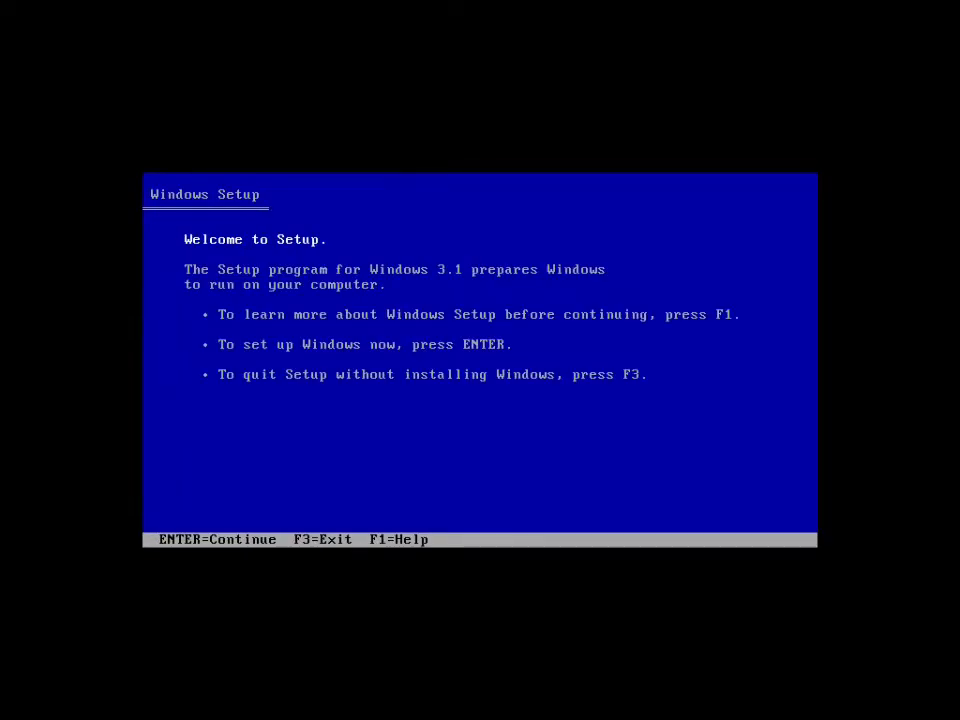
key(Return)
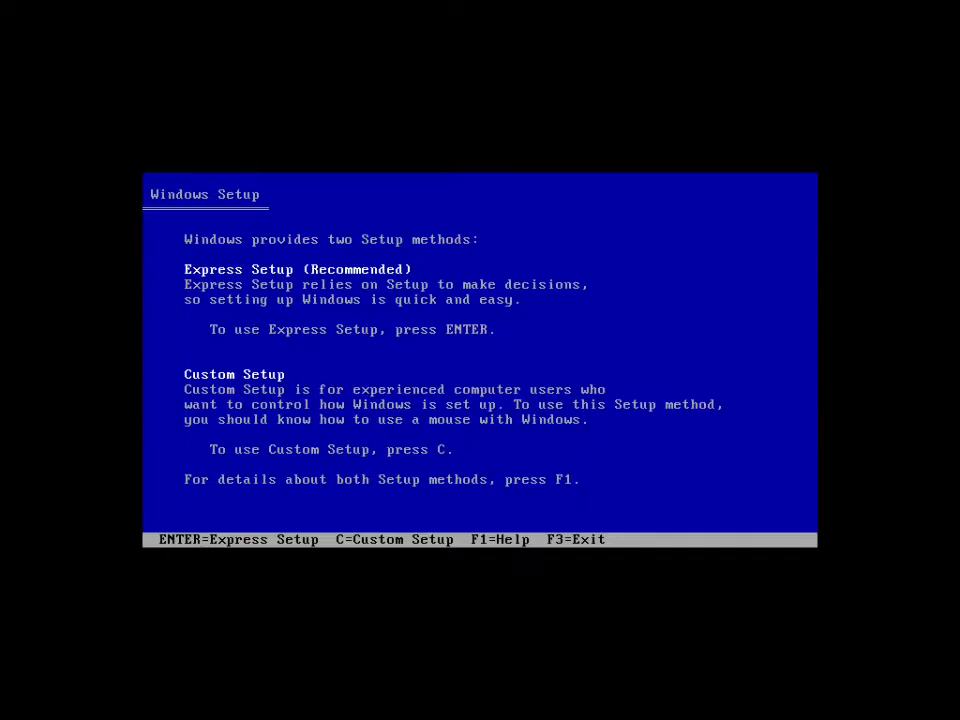
key(Return)
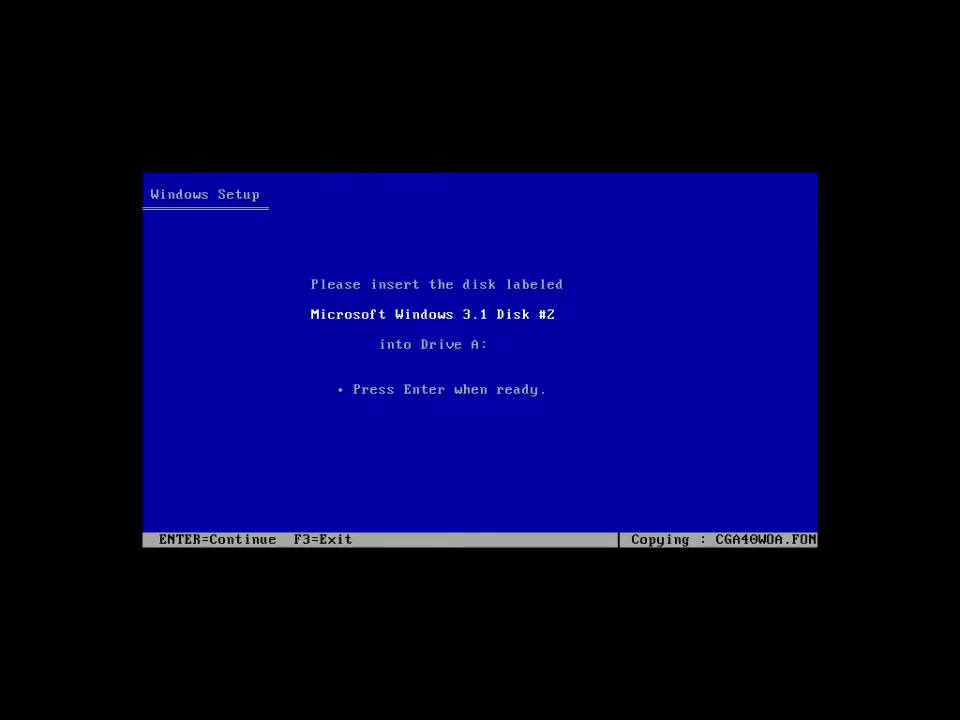
key(Return)
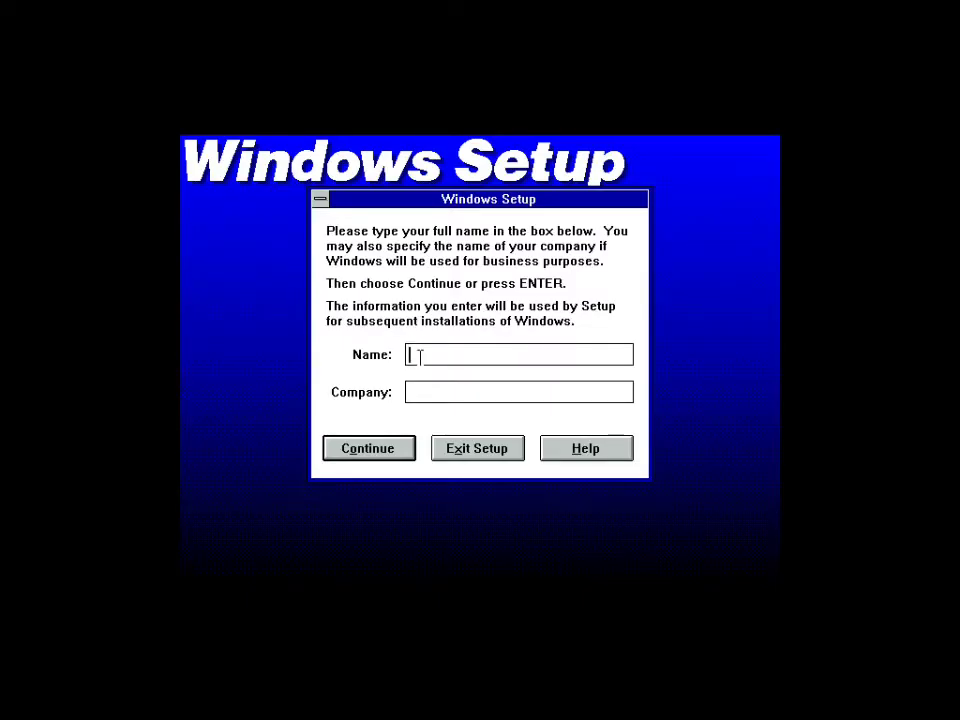
Step: Enter the user's name in Windows Setup, leave the company blank, and confirm the registration details
text(COOKIE)
key(Return)
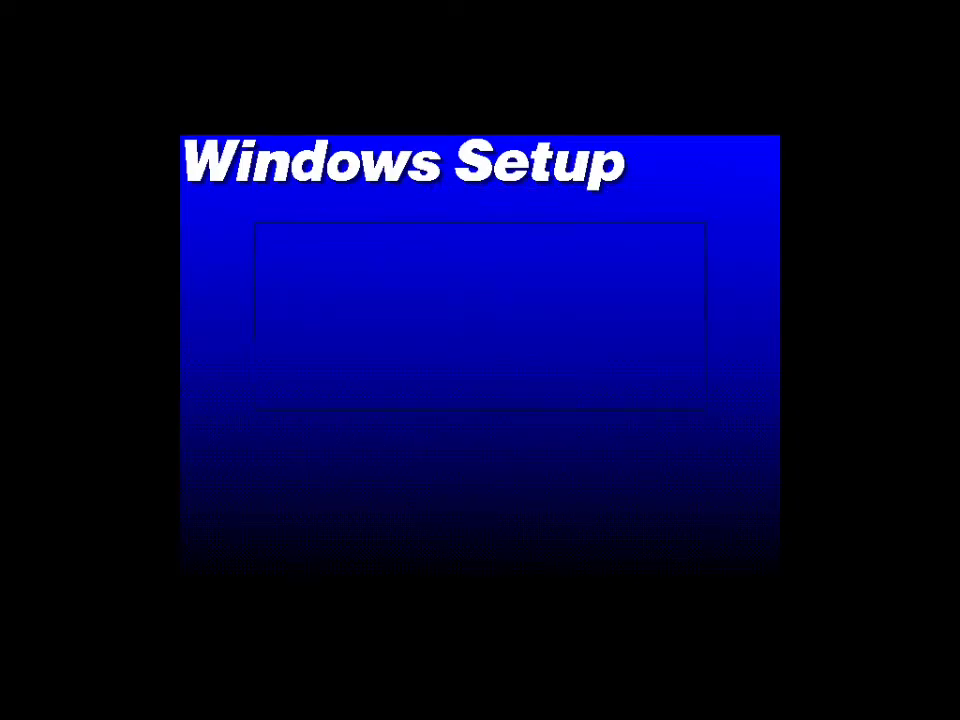
click(287, 376)
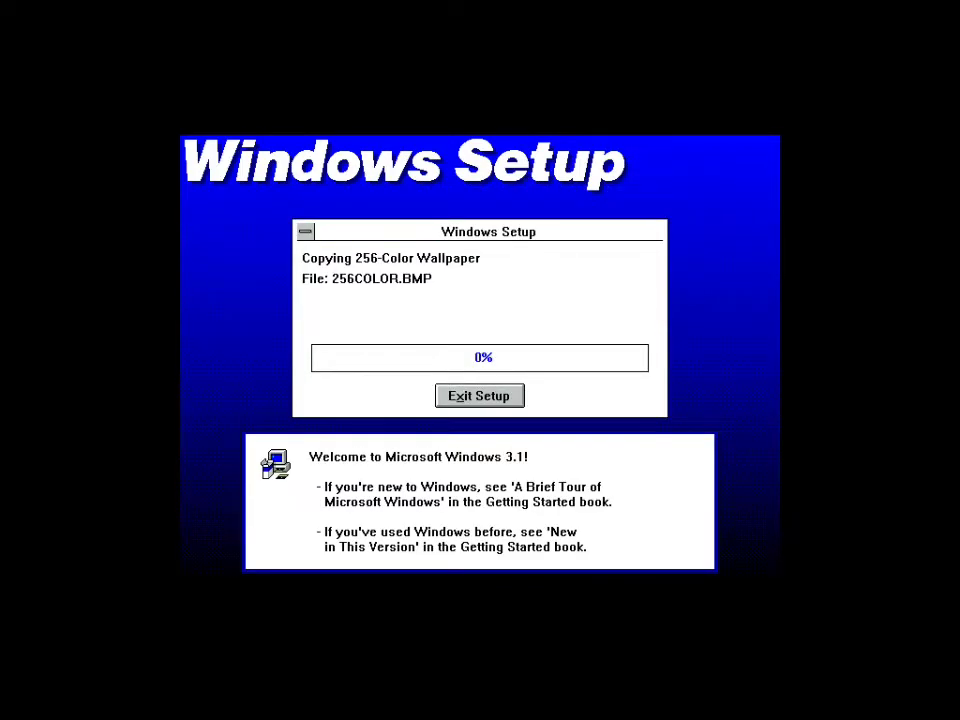
Step: Continue copying the Windows 3.1 files from each requested disk, up to Disk #5
click(362, 404)
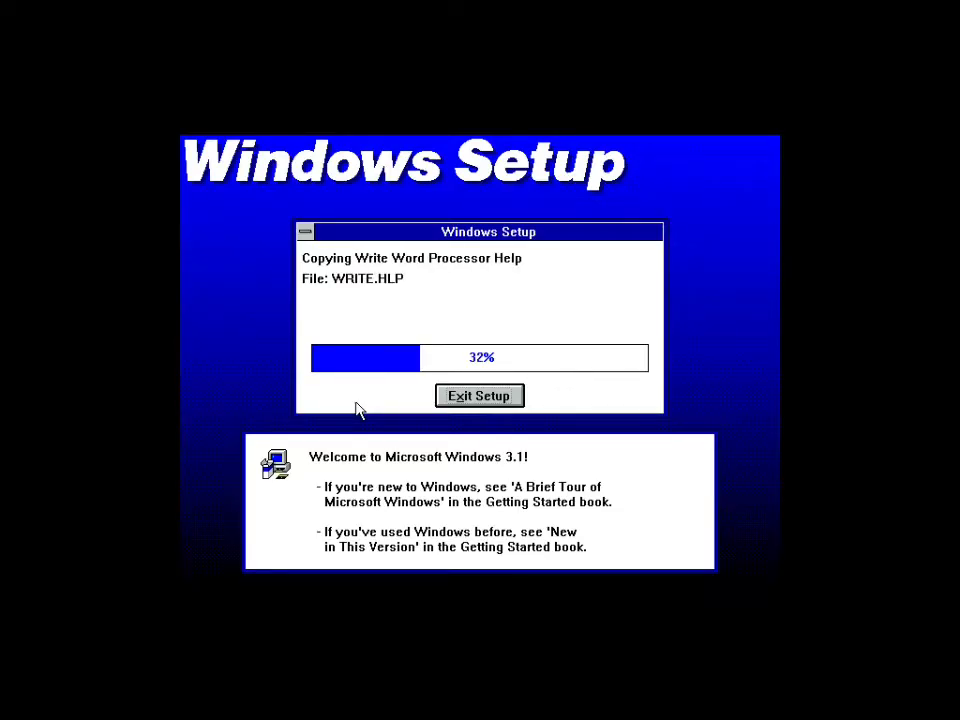
click(360, 410)
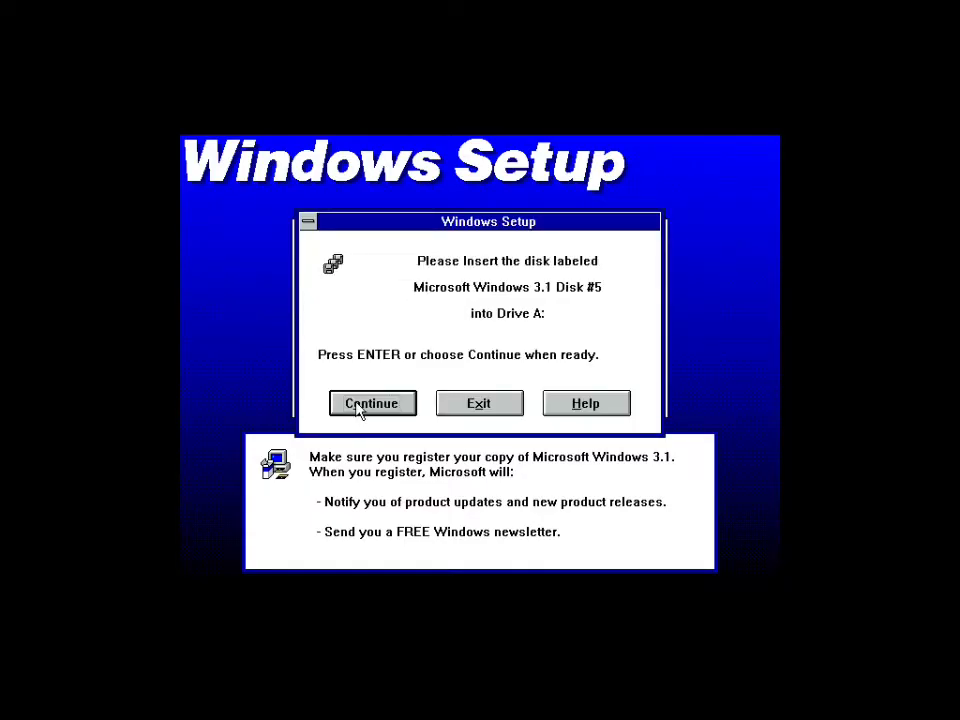
click(358, 410)
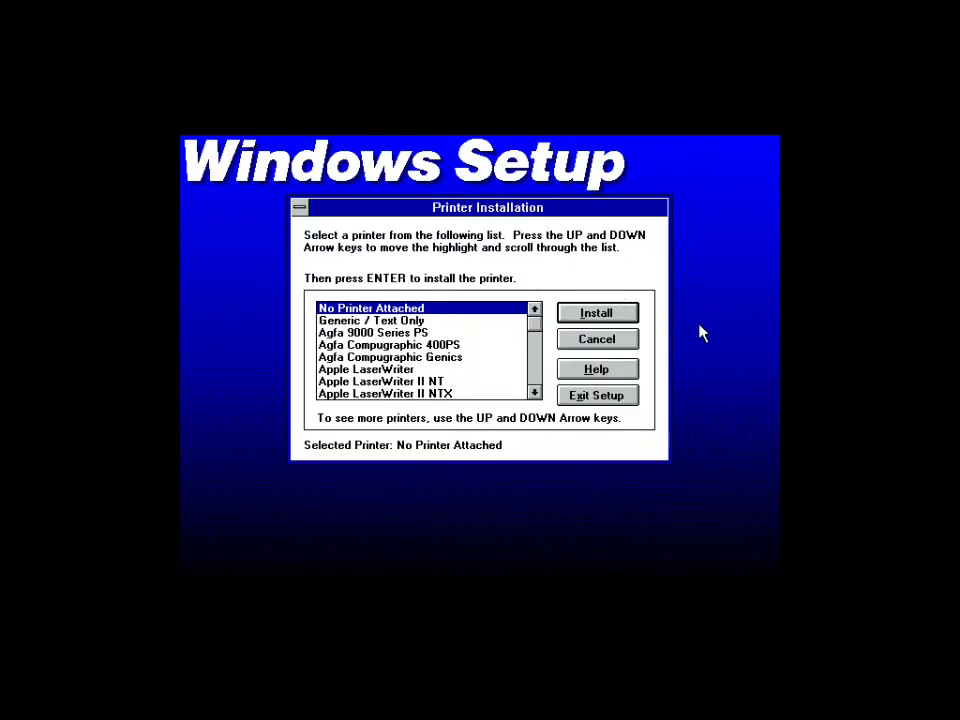
Step: Continue the setup with No Printer Attached and skip the Windows tutorial
click(620, 322)
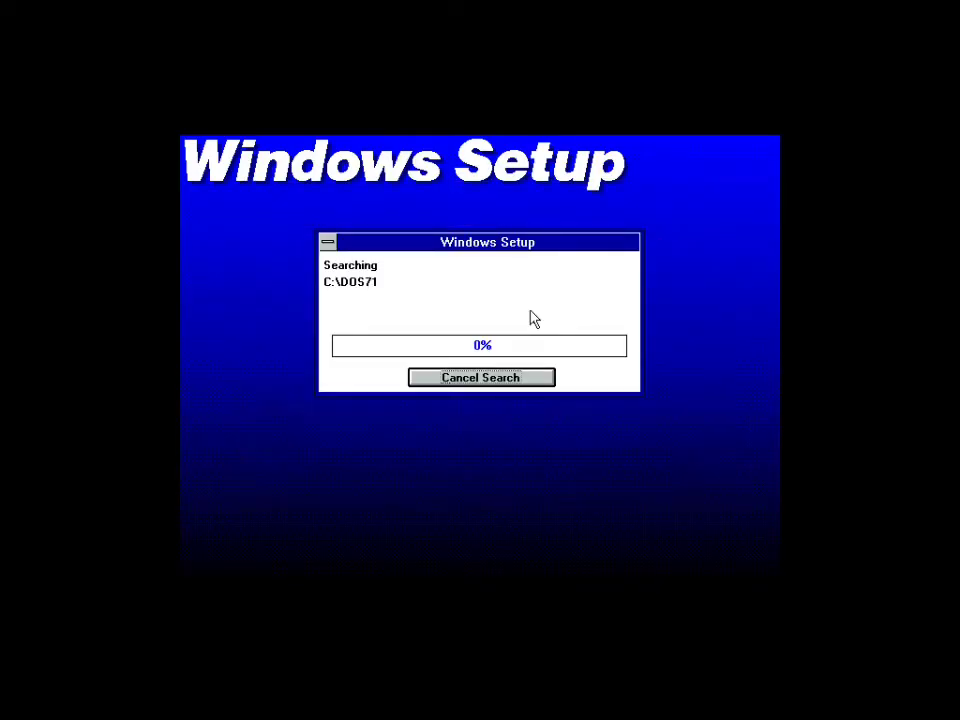
click(377, 404)
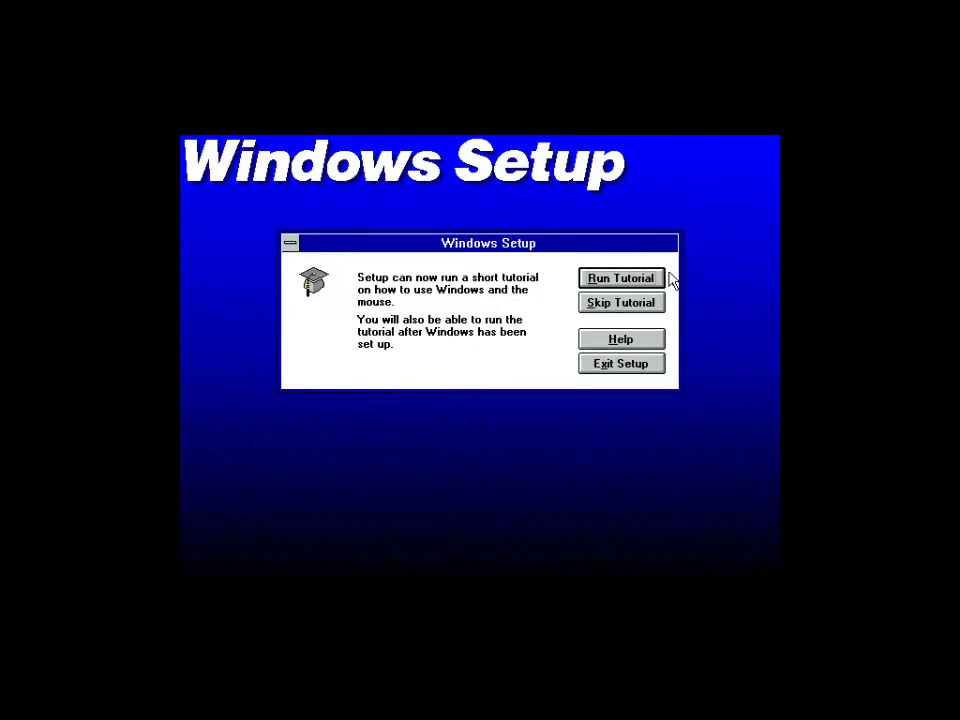
click(620, 306)
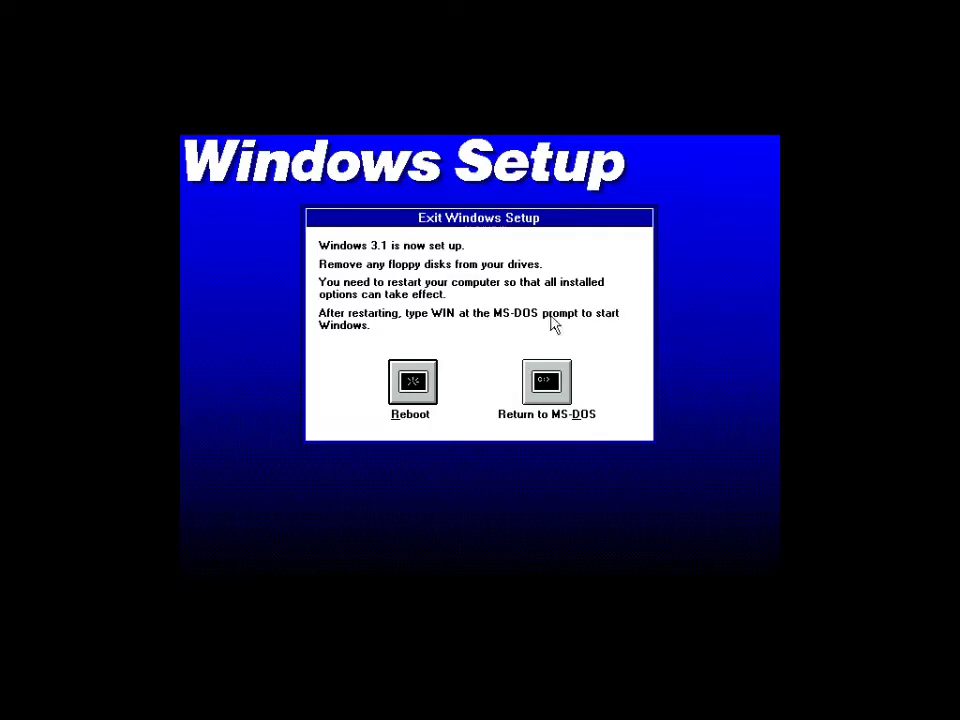
Step: Reboot the computer from Windows Setup and open the VirtualBox temporary boot device selection
click(398, 388)
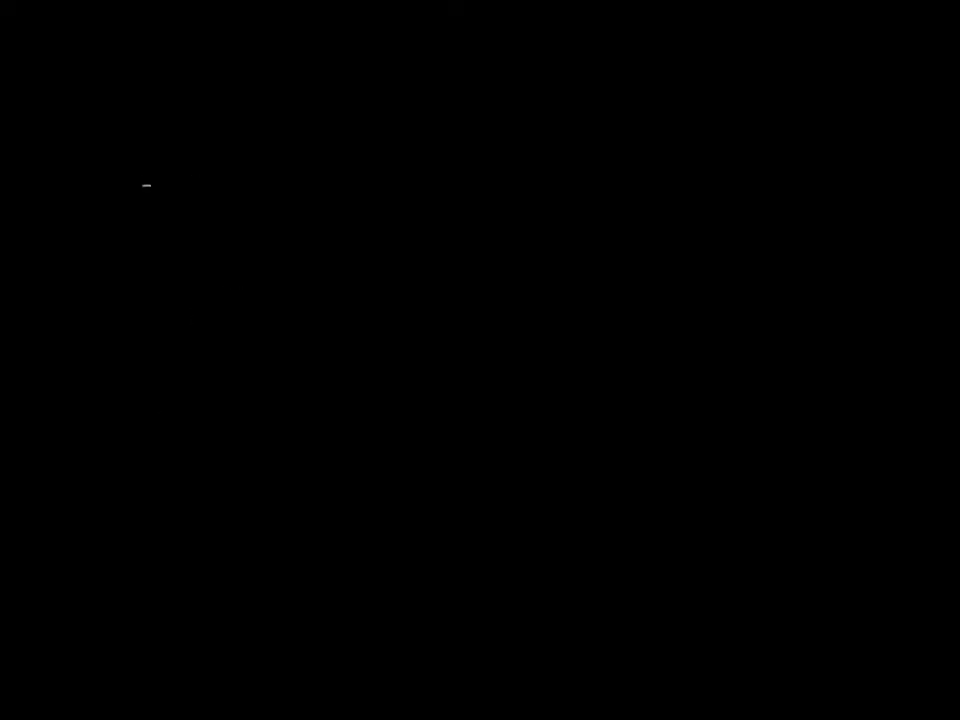
key(F12)
key(F12)
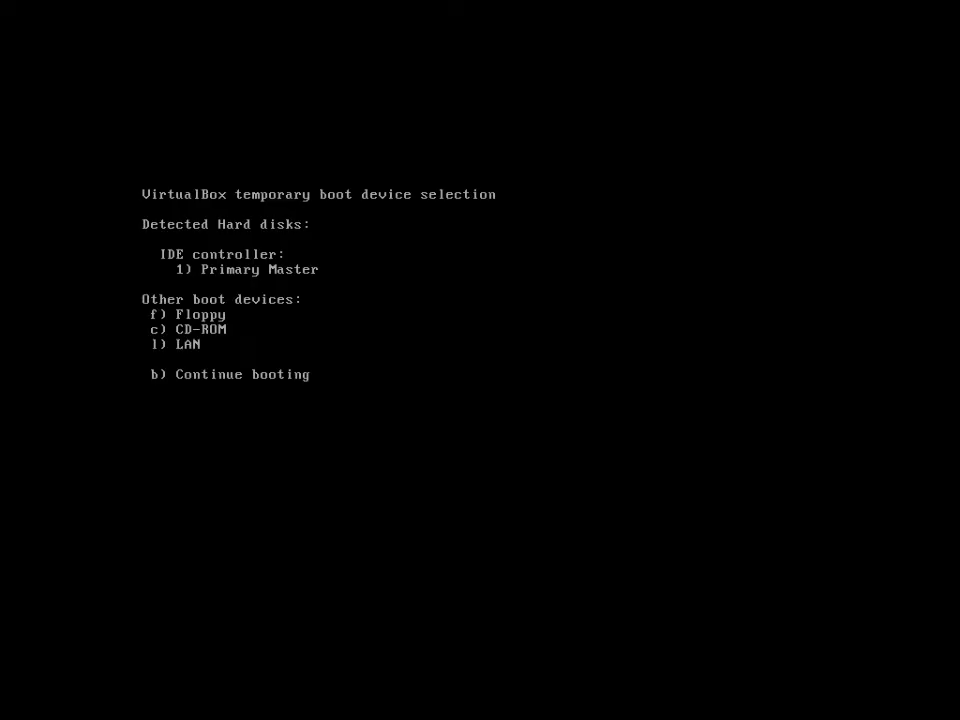
Step: Boot into the installed MS-DOS 7.10 and list the root directory of drive C
key(c)
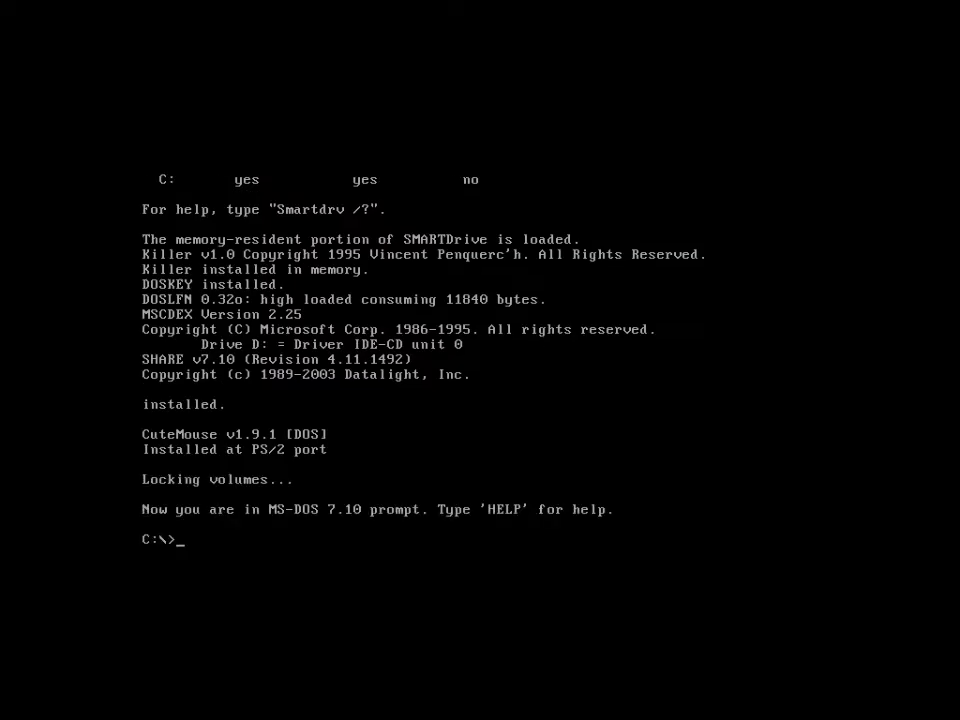
text(ir)
key(Return)
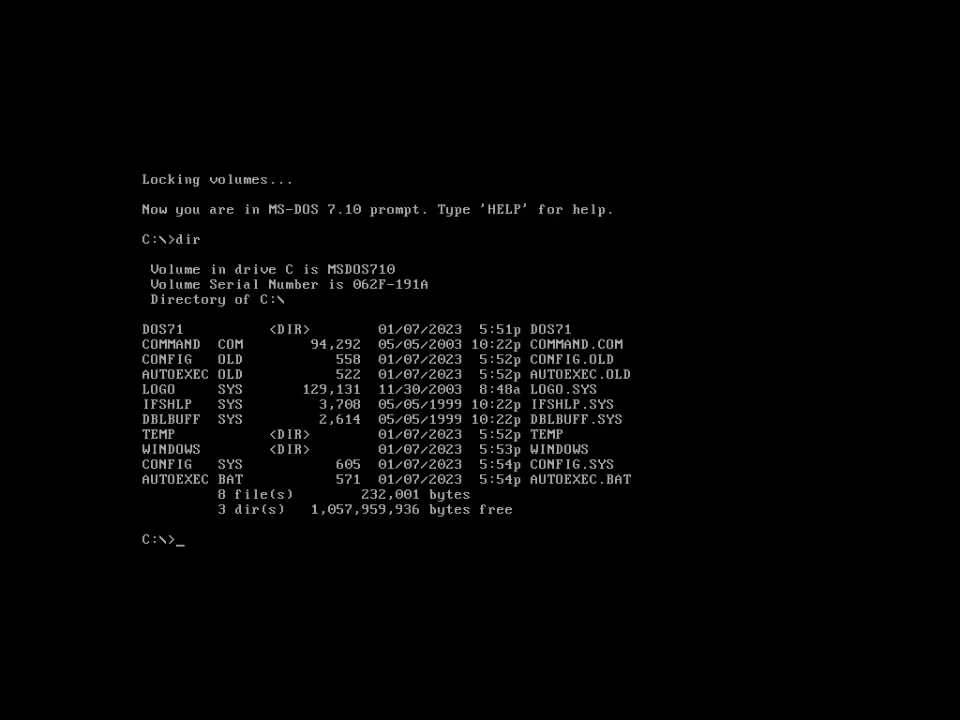
Step: Change to the C:\WINDOWS directory, list its files, and start Windows from there with the win command
text(cd windows)
key(Return)
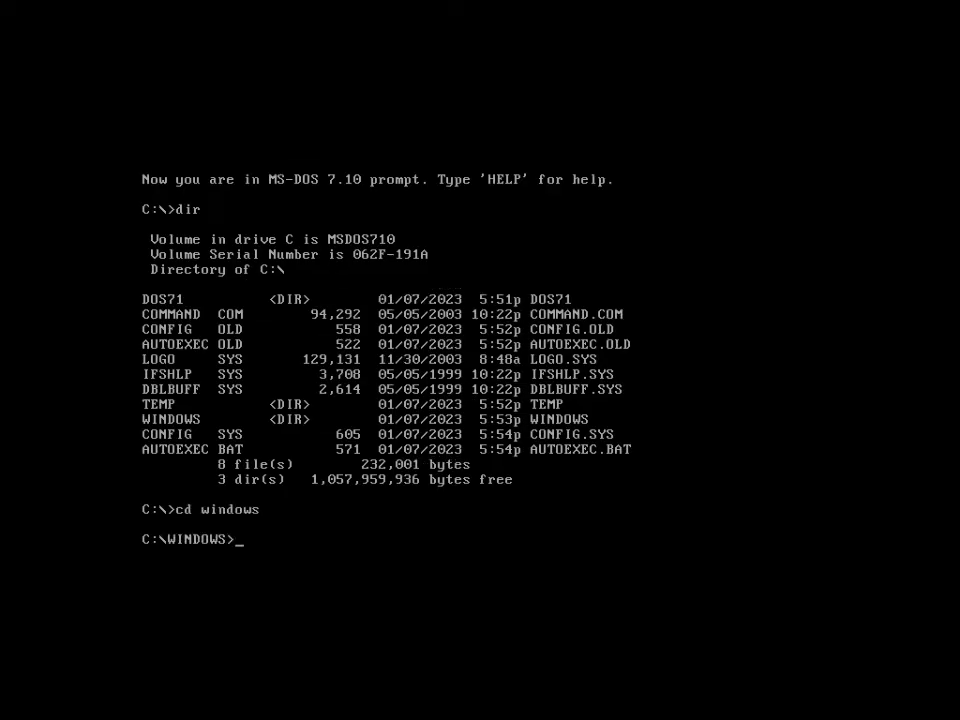
text(dir)
key(Return)
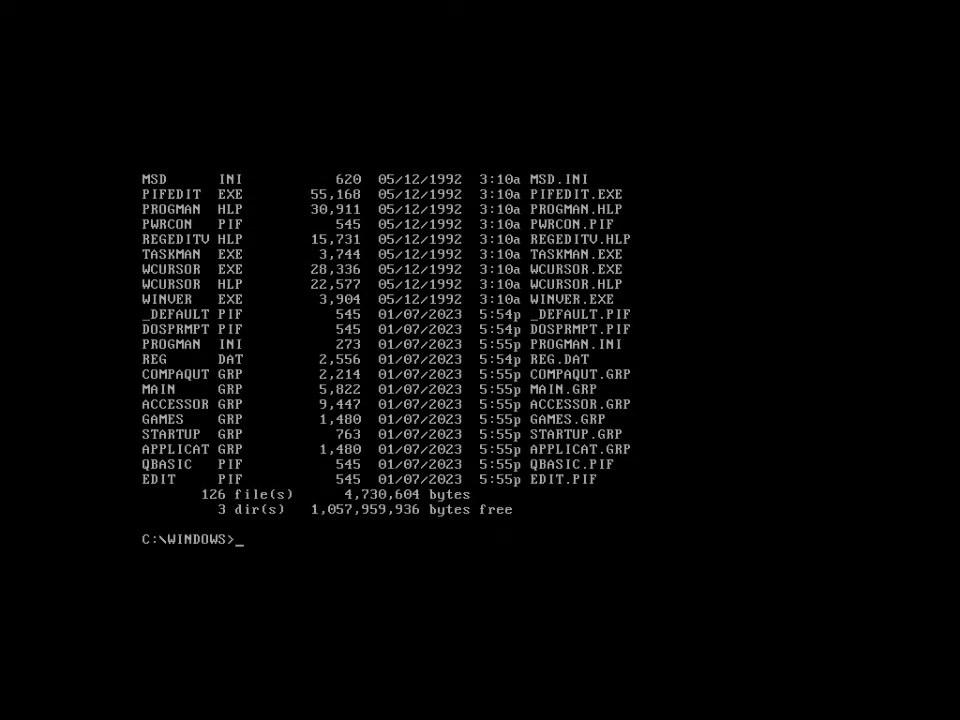
text(win)
key(Return)
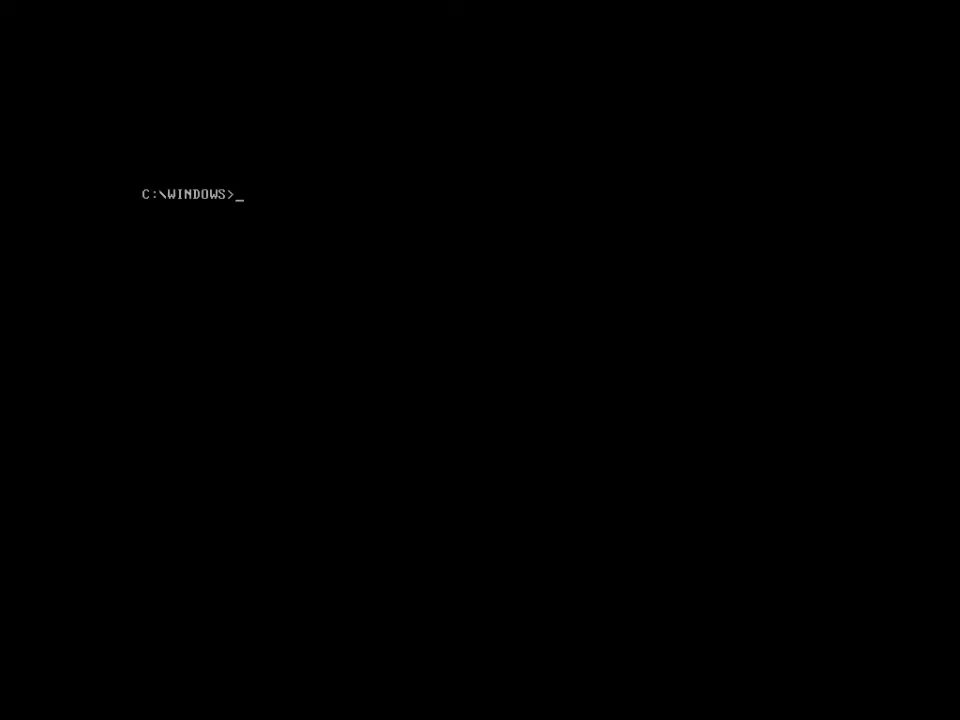
Step: Return to the root directory of drive C, list its files, and open autoexec.bat in the text editor
text(cd ..)
key(Return)
text(dir)
key(Return)
text(edit au)
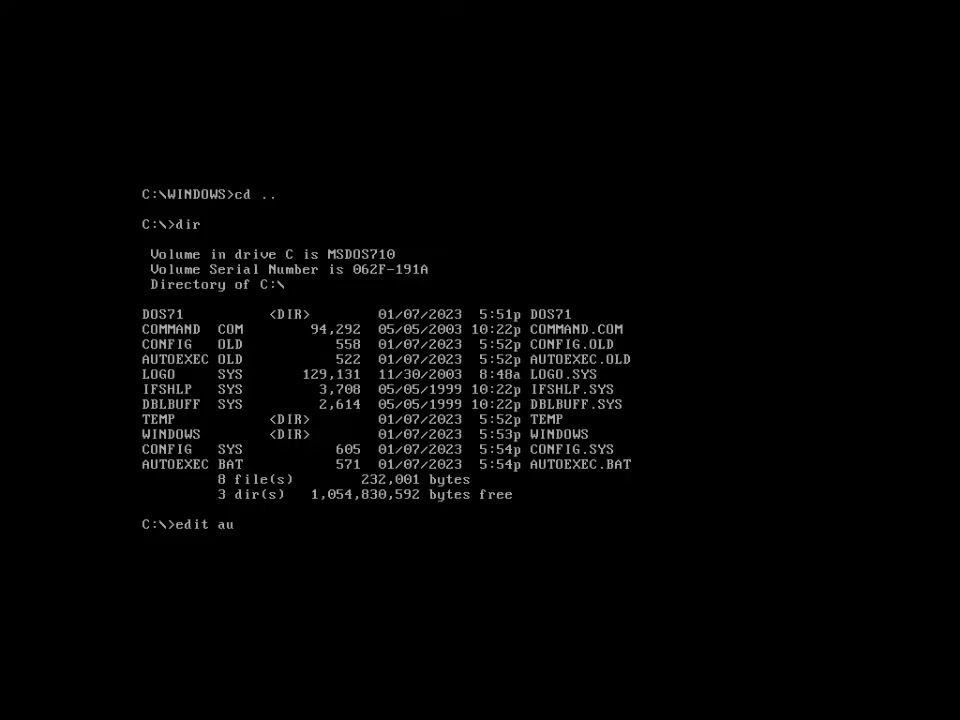
text(toexec.bat)
key(Return)
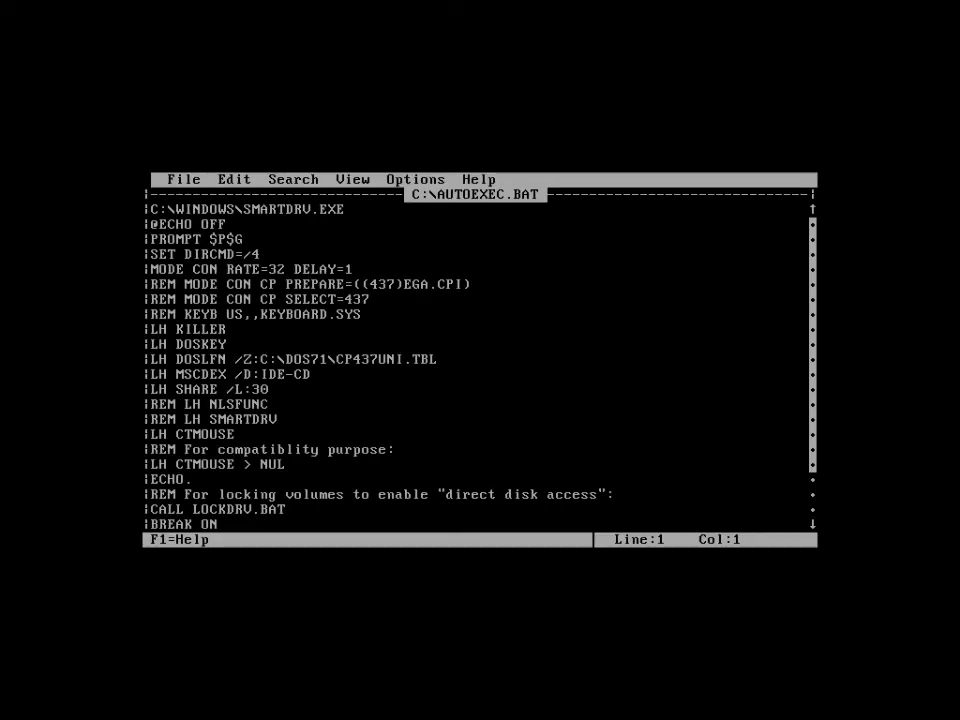
Step: Append the lines CD WINDOWS and WIN at the end of AUTOEXEC.BAT, below the PATH line, and exit the editor
key(Down)
key(Down)
key(Down)
key(Down)
key(Down)
key(Down)
key(Down)
key(Down)
key(Down)
key(Down)
key(Down)
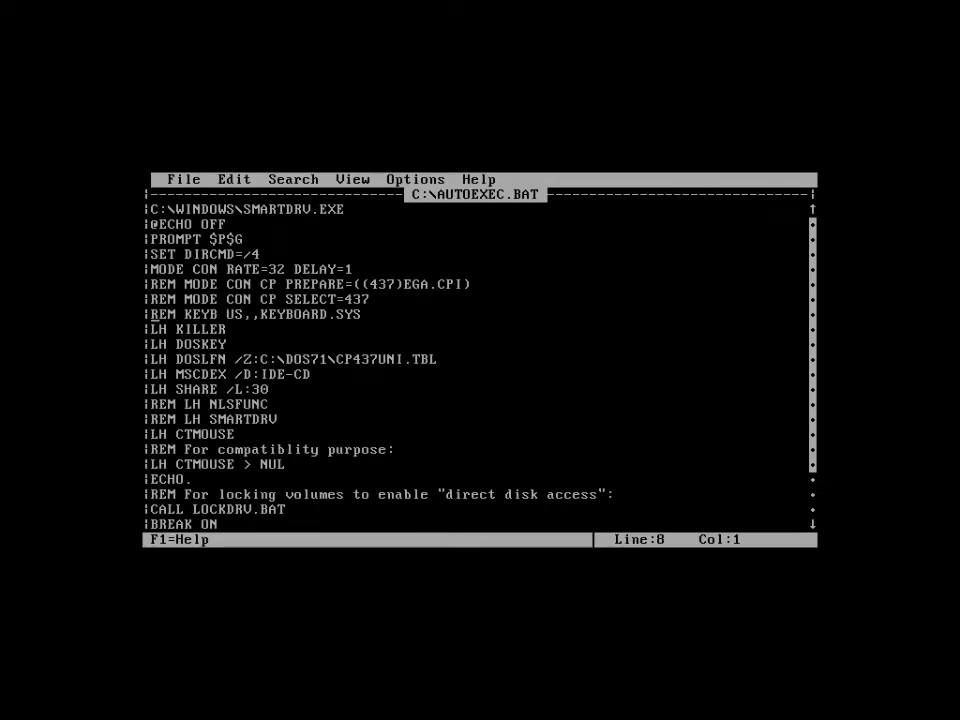
key(Down)
key(Down)
key(Down)
key(Down)
key(Down)
key(Down)
key(Down)
key(Down)
key(Down)
key(Down)
key(Down)
key(Down)
key(Down)
key(Down)
key(Down)
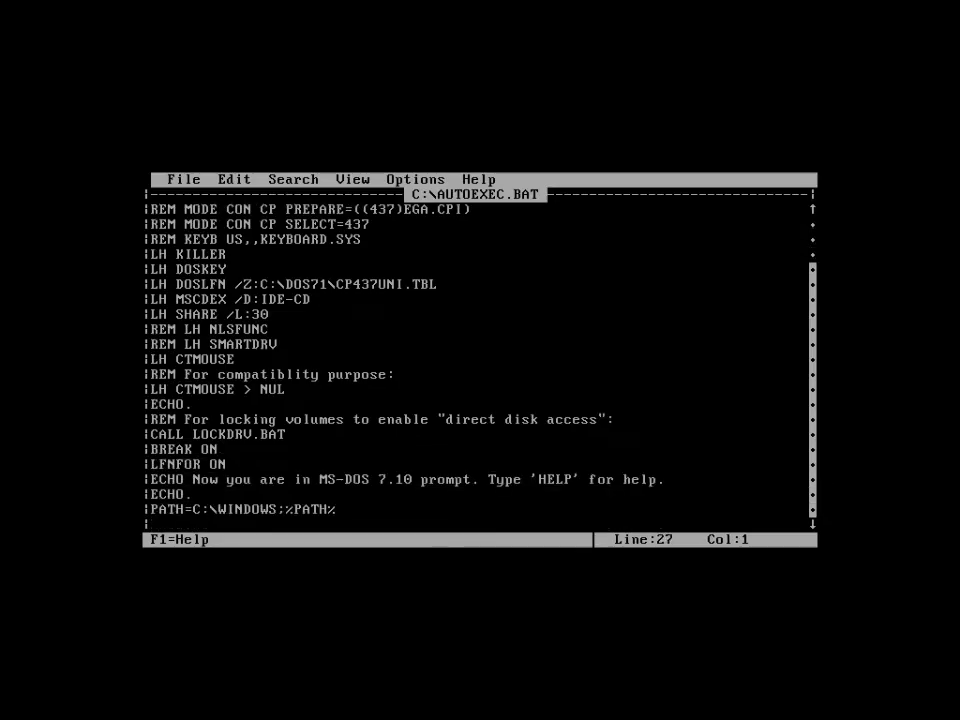
key(Down)
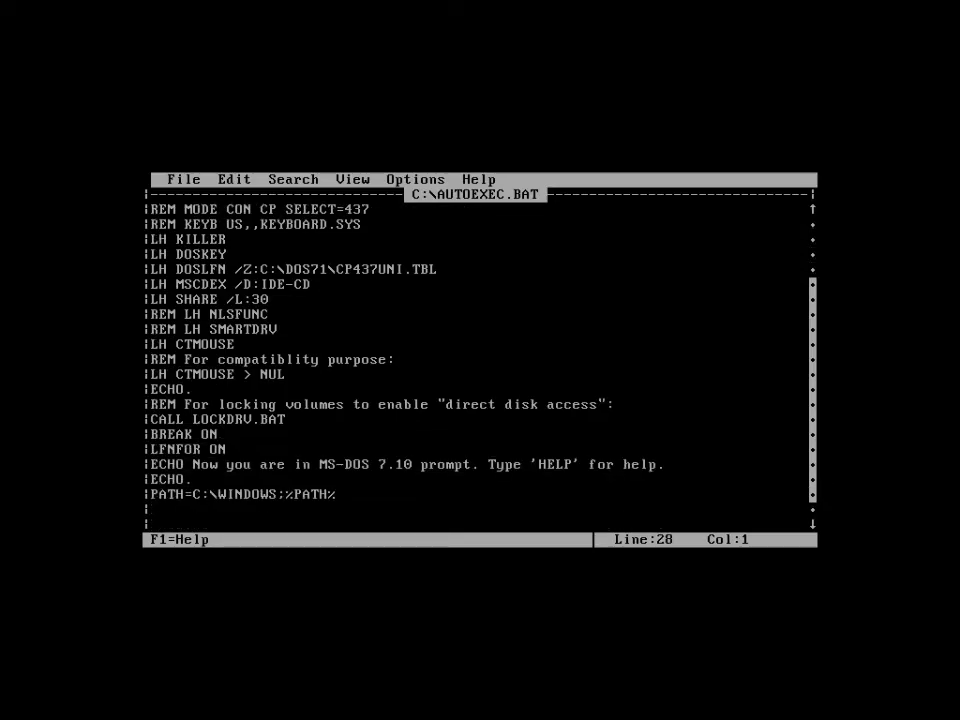
text(CD WINDOWS)
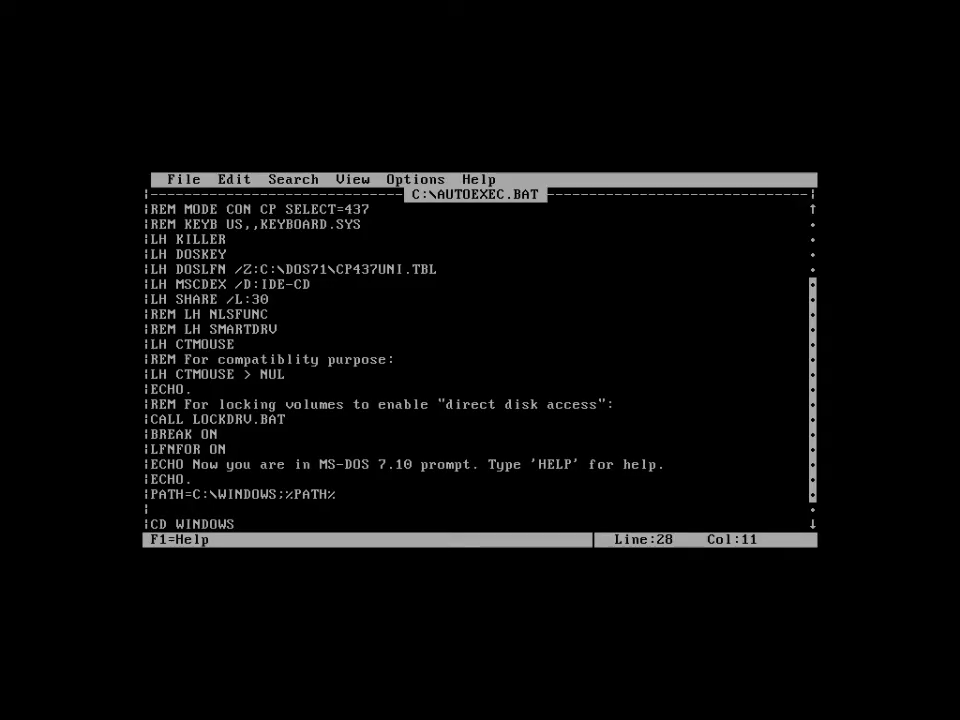
key(Return)
text(WIN)
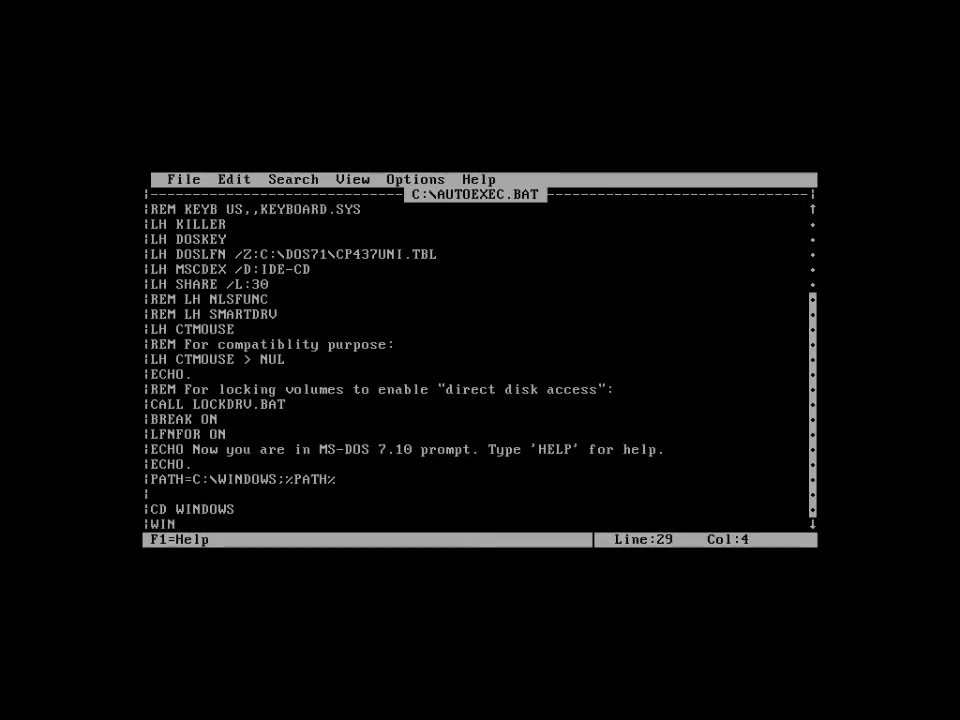
key(alt+f)
key(x)
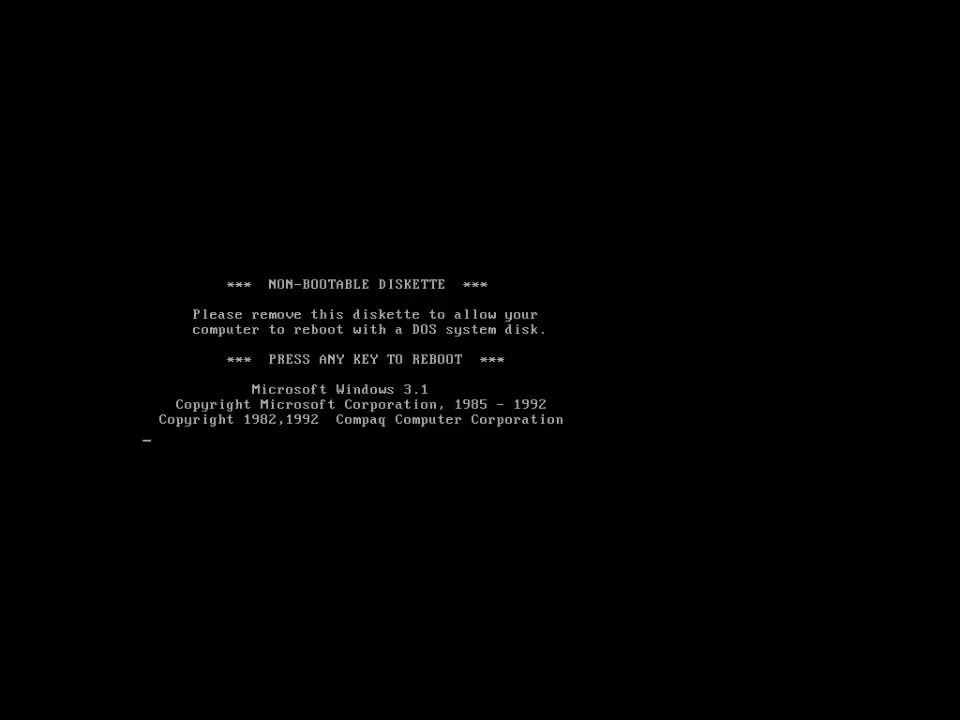
Step: Open the VirtualBox temporary boot device selection and boot from the Primary Master hard disk
key(F12)
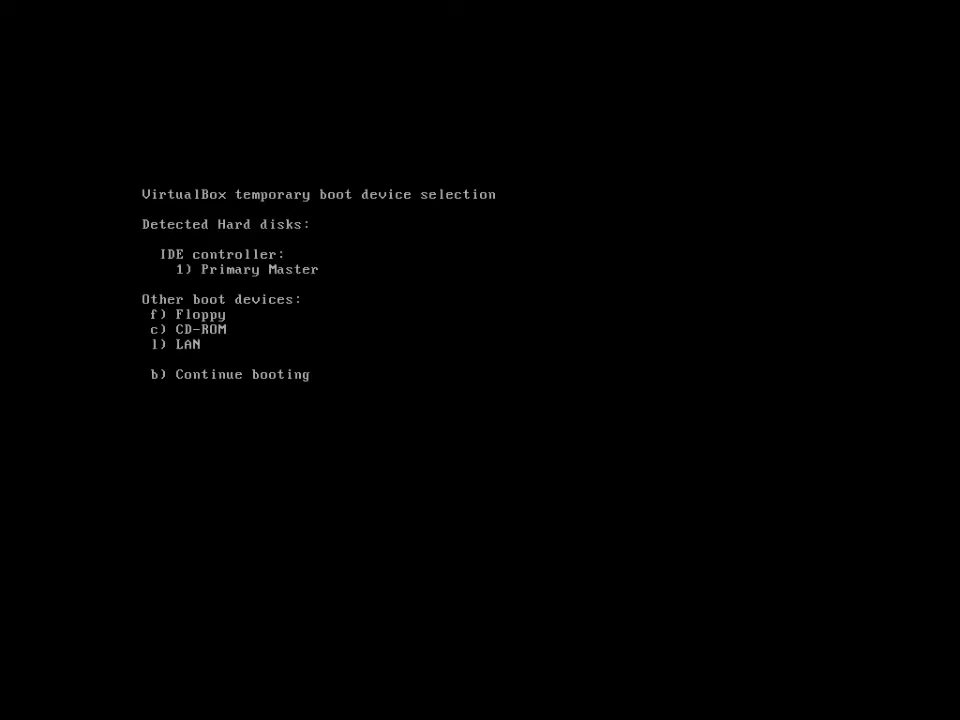
key(1)
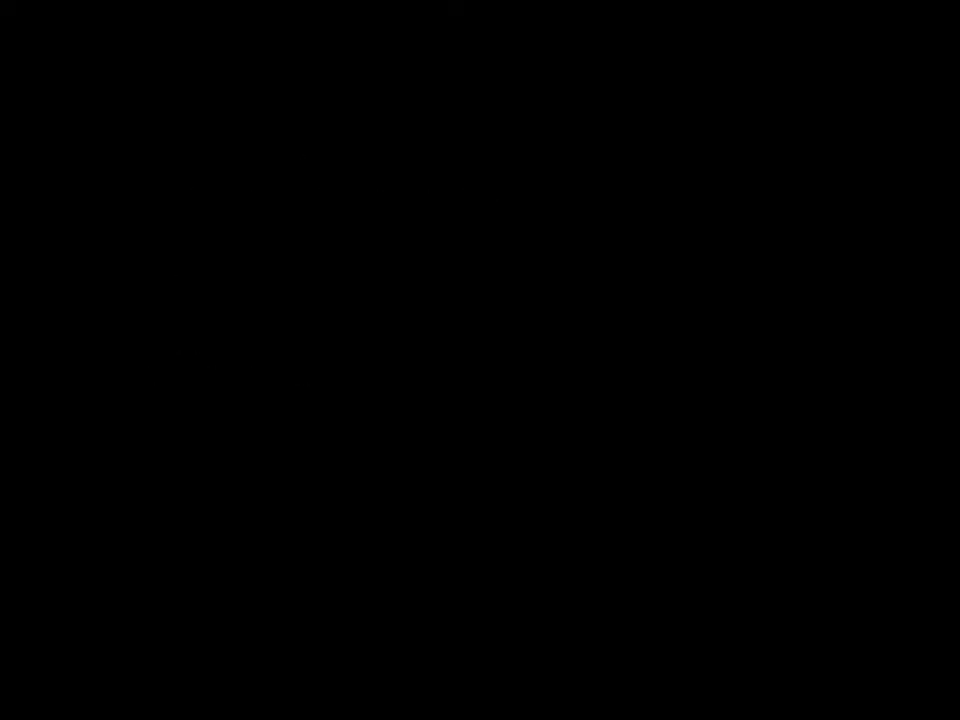